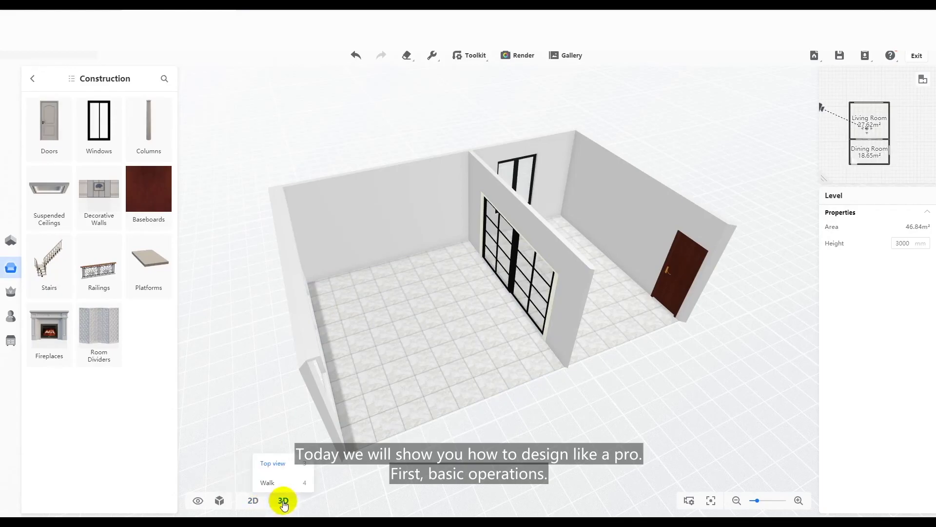
Step: Preview the 3D model in Wireframe and Material + Wireframe display modes, and return to Material mode
click(221, 501)
click(194, 464)
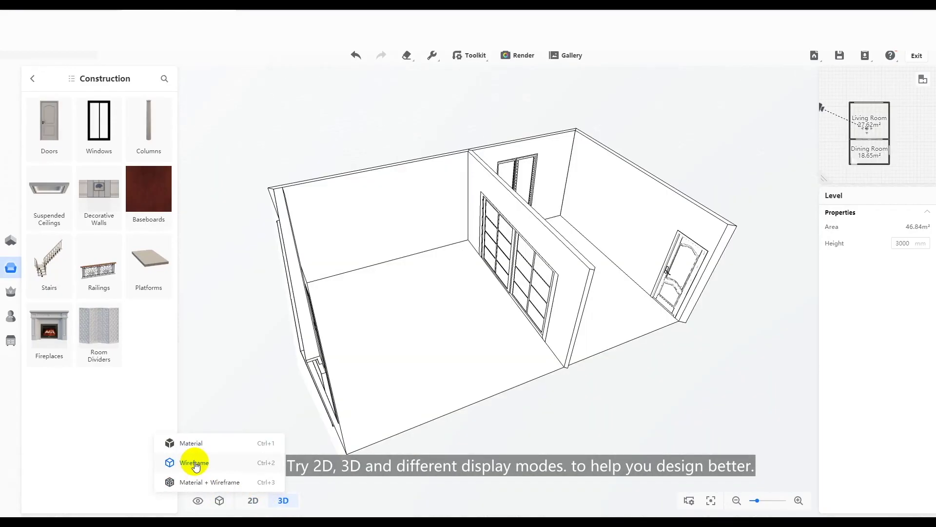
click(196, 482)
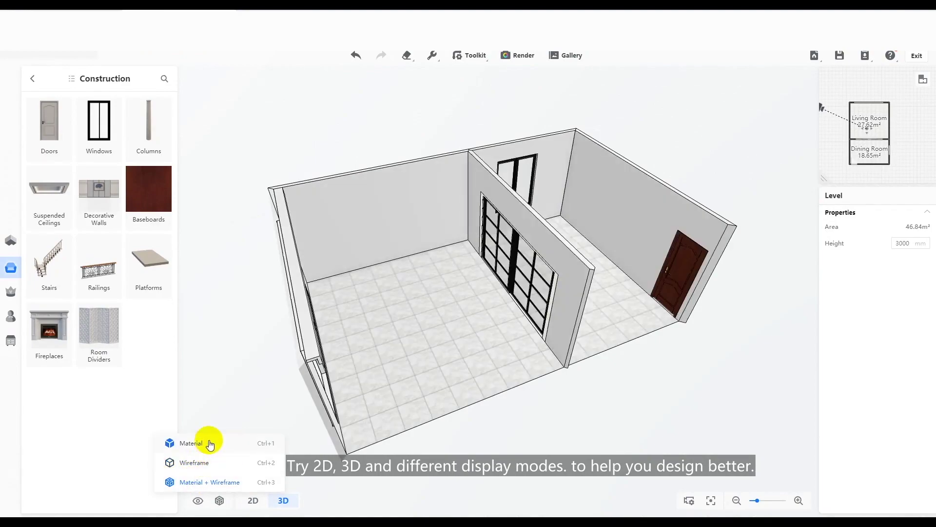
click(214, 442)
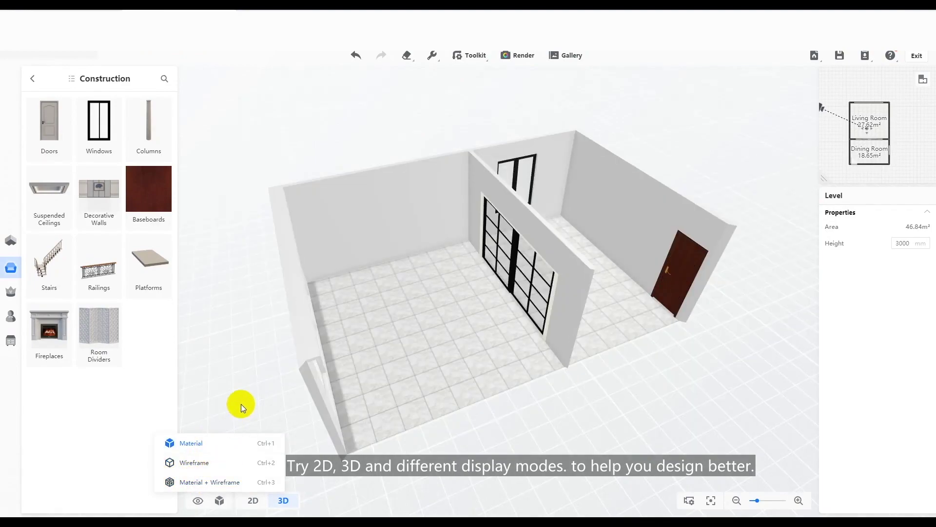
Step: Look through the Construction category of the model library, the enterprise library, and the account's favorites and history
click(5, 271)
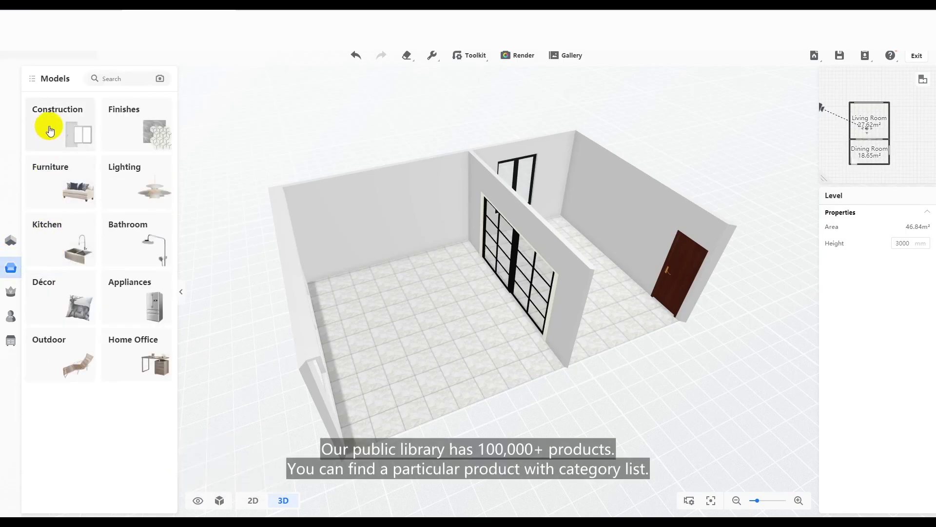
mouse_move(43, 73)
click(68, 129)
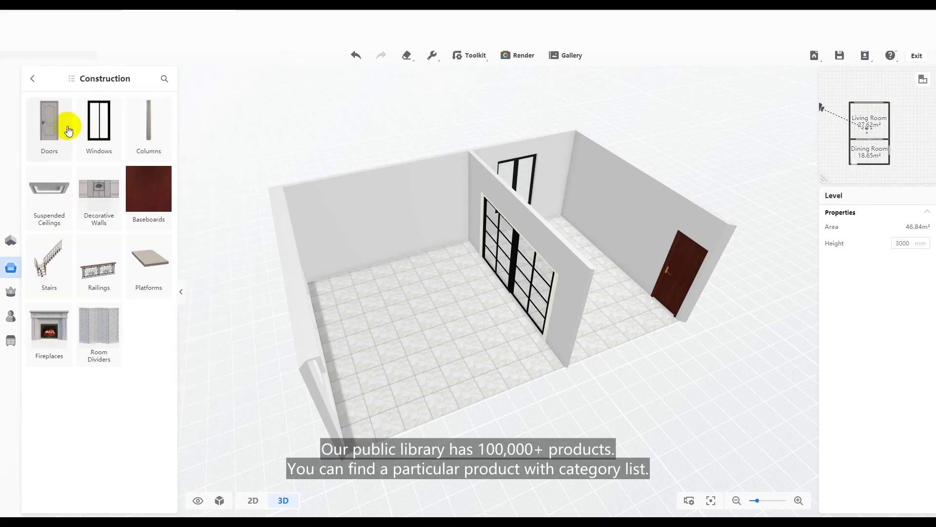
click(33, 80)
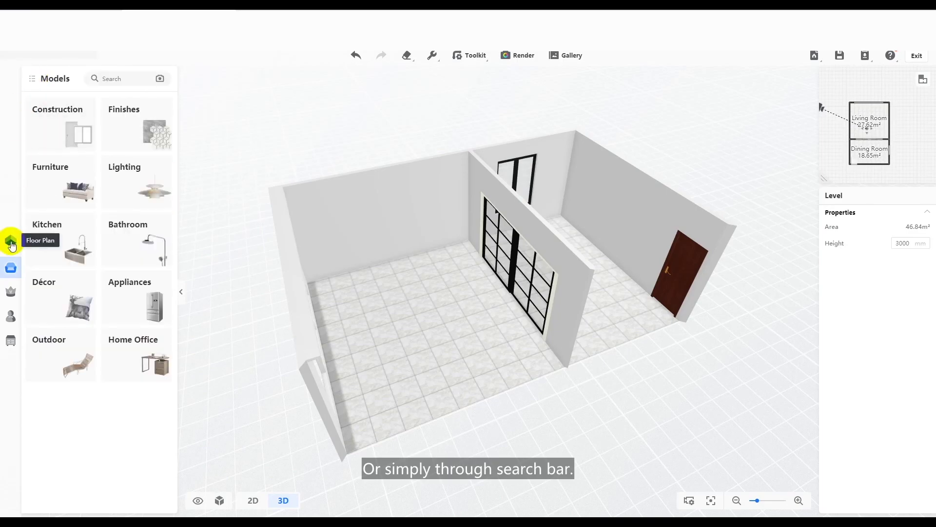
click(10, 294)
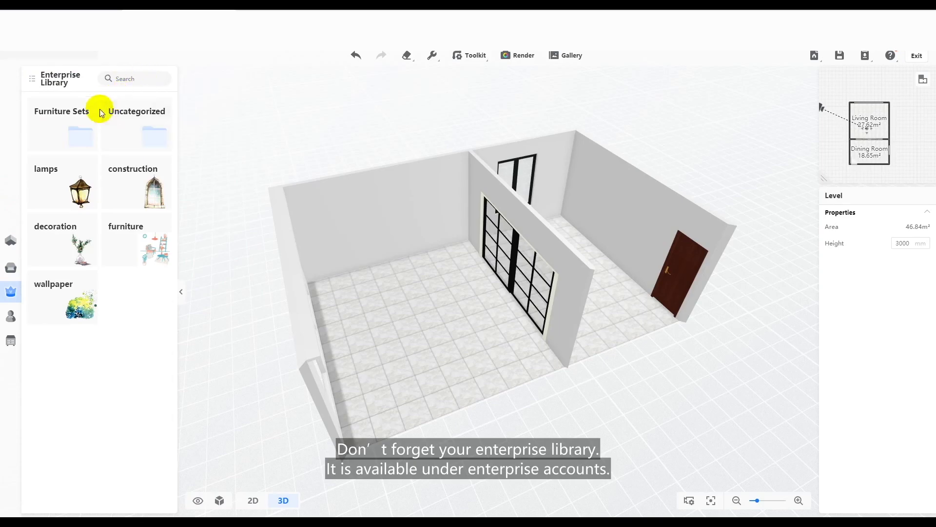
click(11, 315)
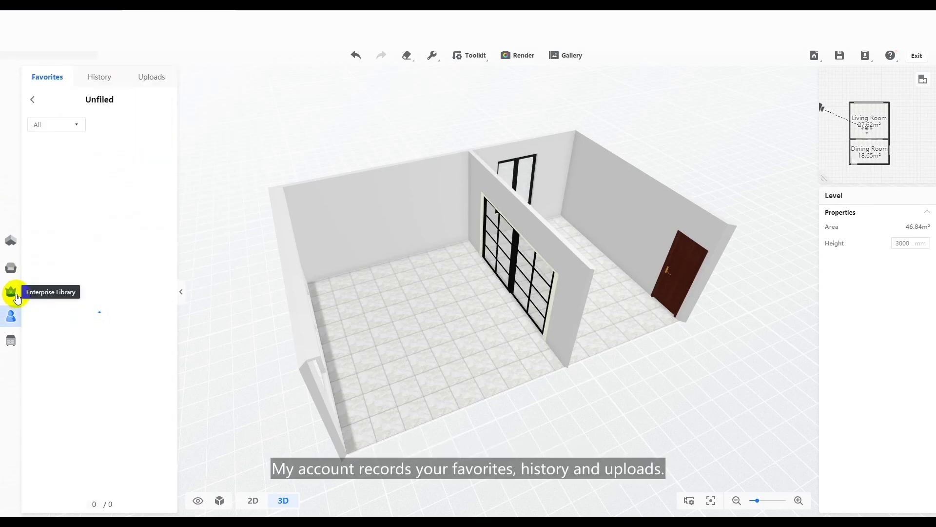
click(99, 77)
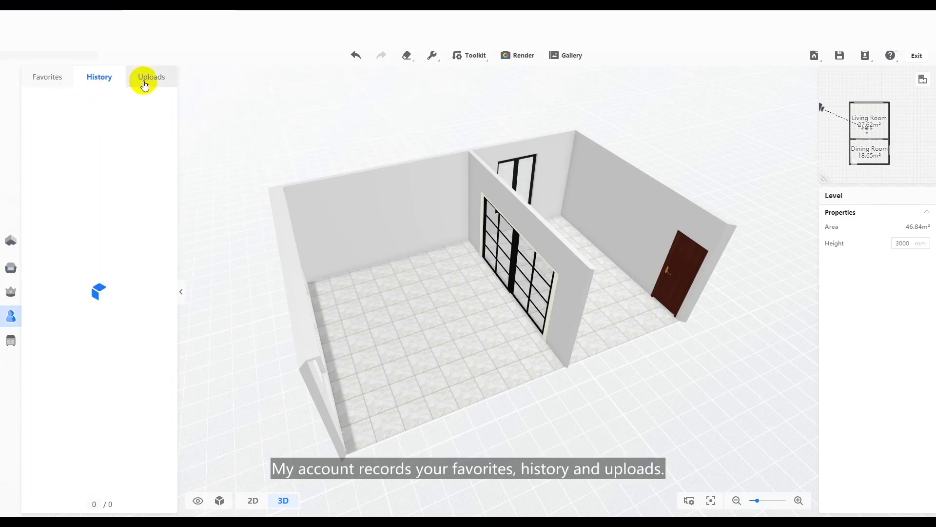
Step: Replace the dining room's entrance door with a white single door from the Construction models and set its height to 2100 mm
click(10, 268)
click(39, 124)
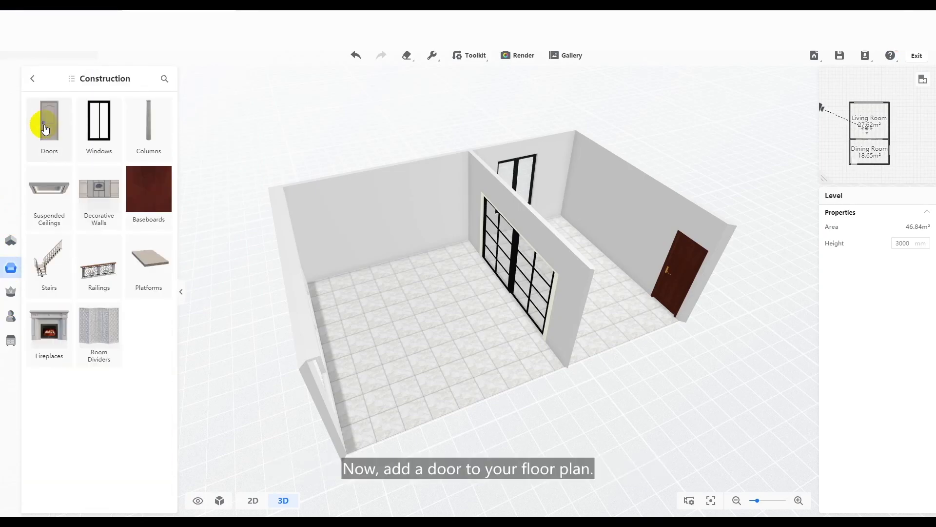
click(45, 129)
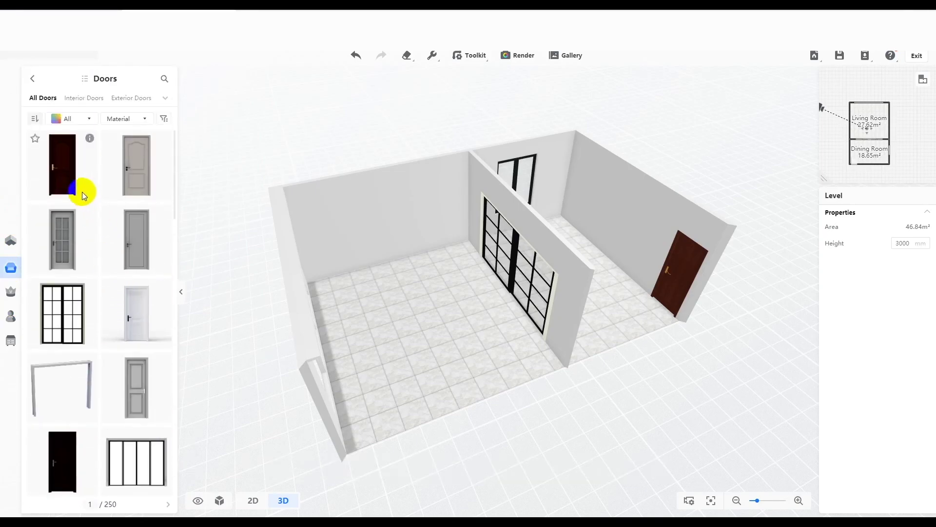
click(82, 192)
click(644, 265)
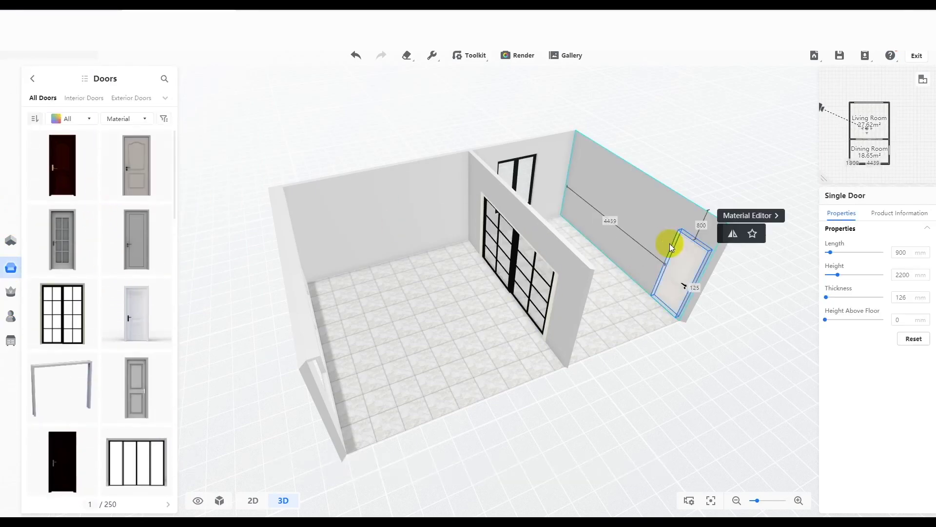
double_click(900, 275)
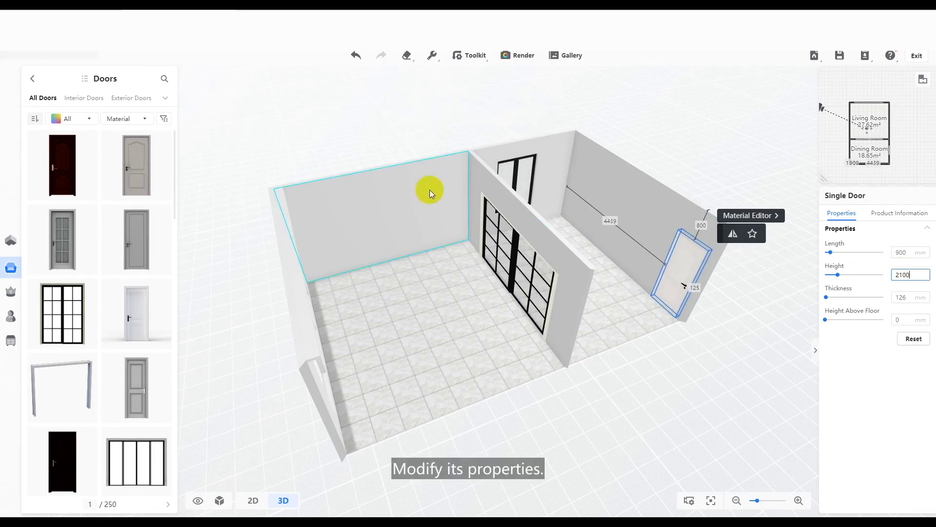
Step: Replace the door between the two rooms with a sliding door, 2100 mm high and 3600 mm long
click(59, 313)
click(546, 272)
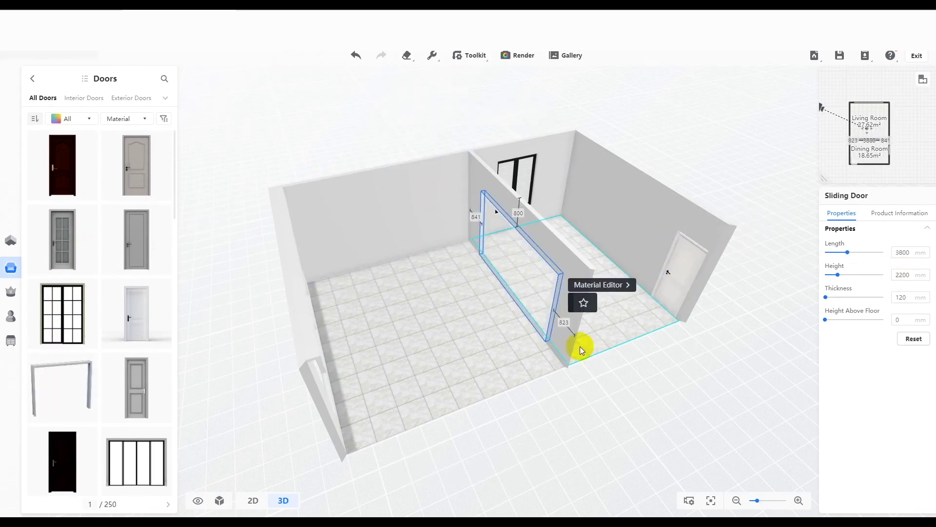
double_click(903, 275)
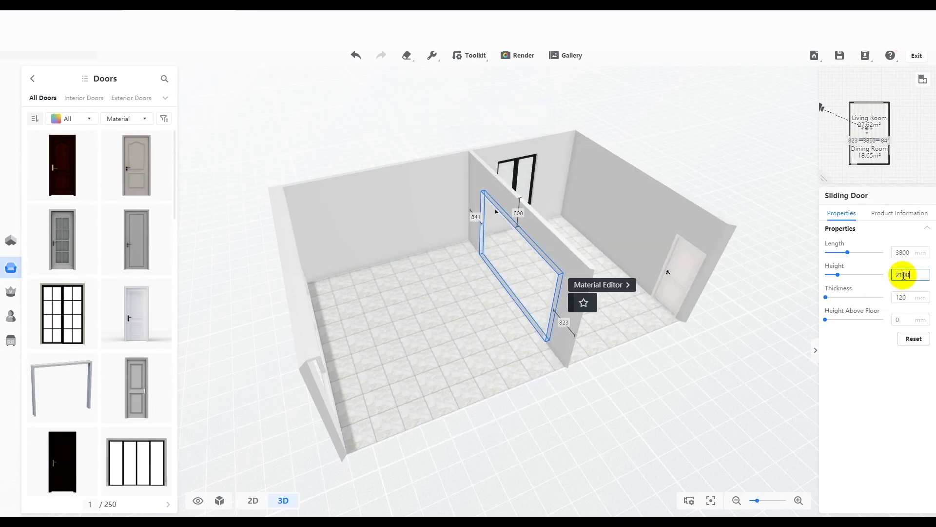
click(903, 252)
text(3600)
key(Return)
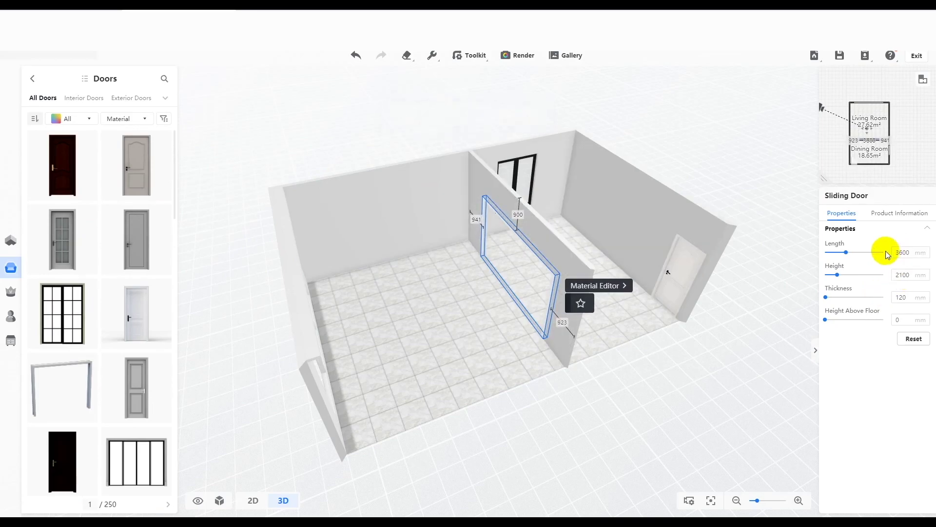
Step: Search the model library for "window" and replace the dining room's window with a two-pane grey-framed one
click(11, 266)
click(117, 80)
text(wi)
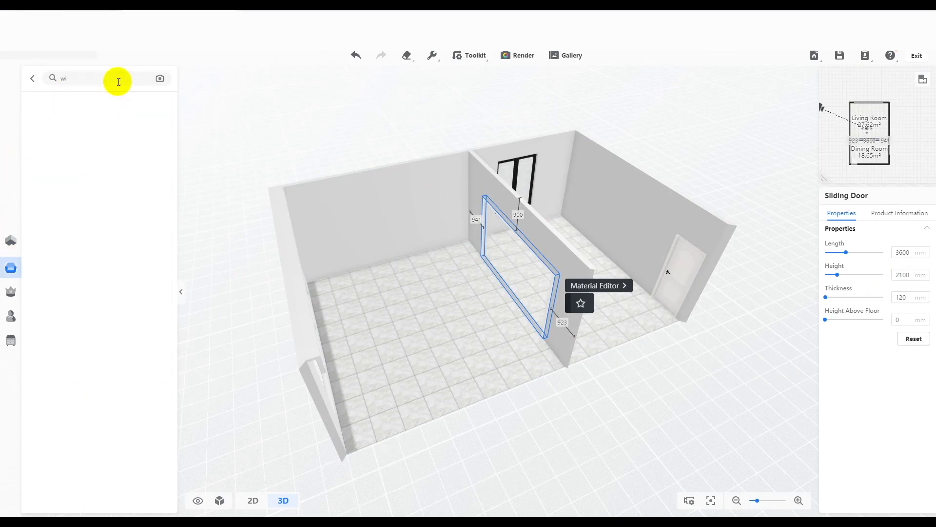
text(ndow)
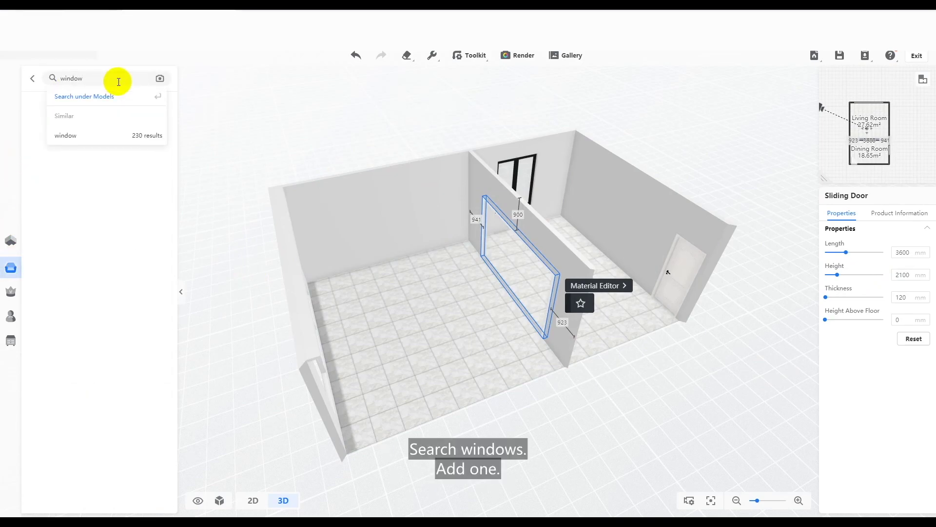
key(Return)
drag(480, 415, 302, 410)
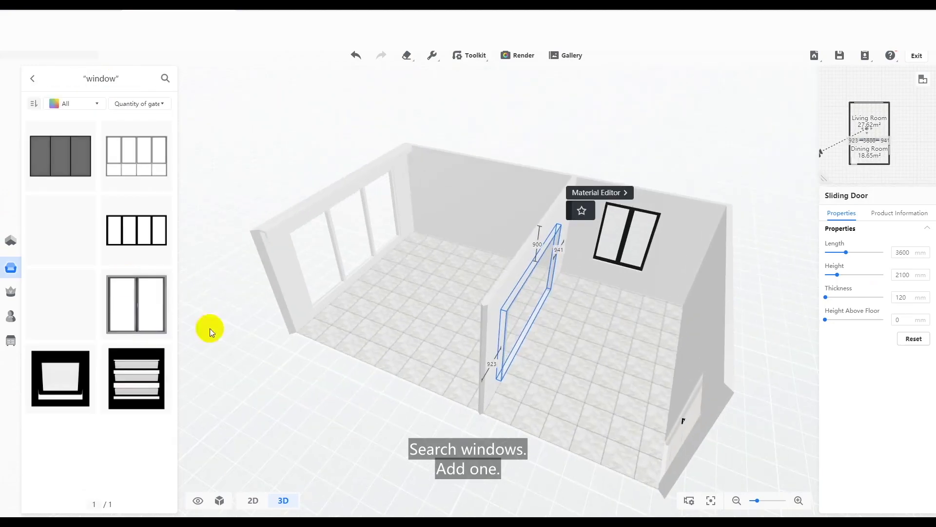
click(126, 284)
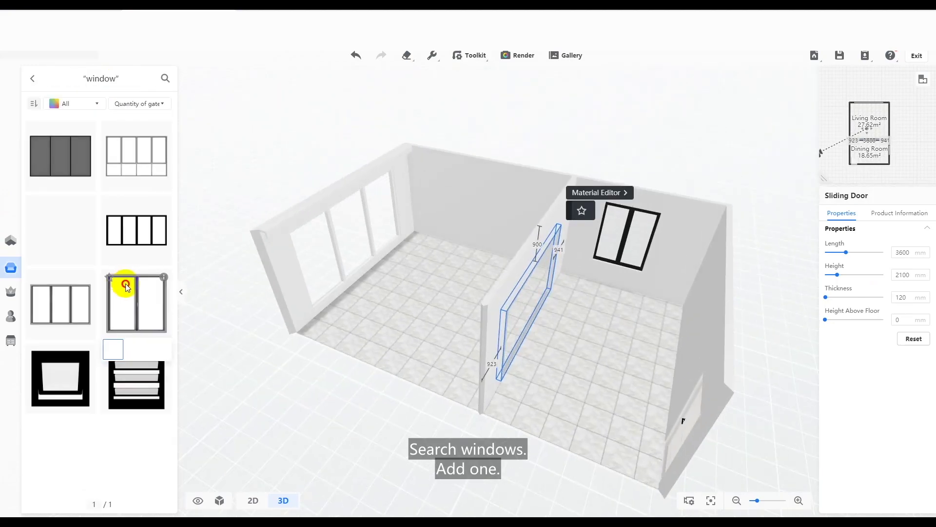
click(615, 247)
Step: Open the Floorings category under Finishes and filter it by the Earth Tone colour
click(11, 271)
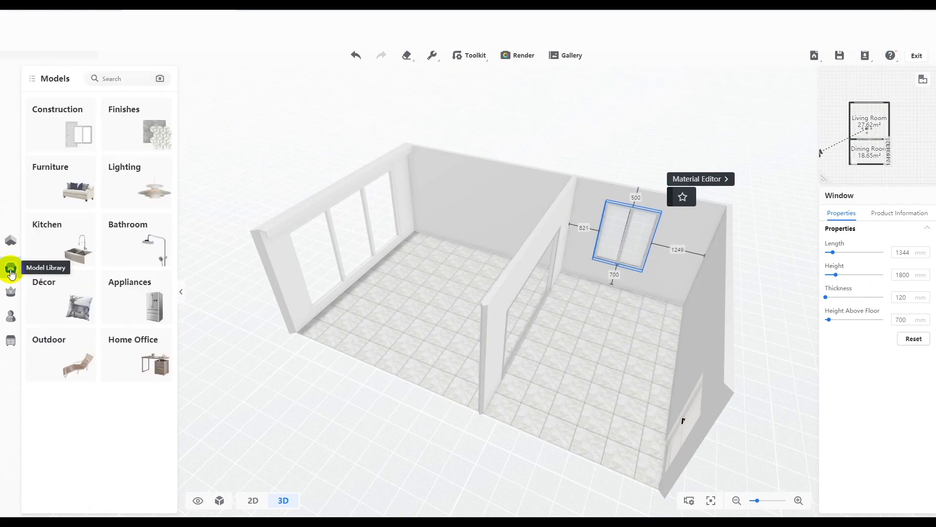
click(130, 133)
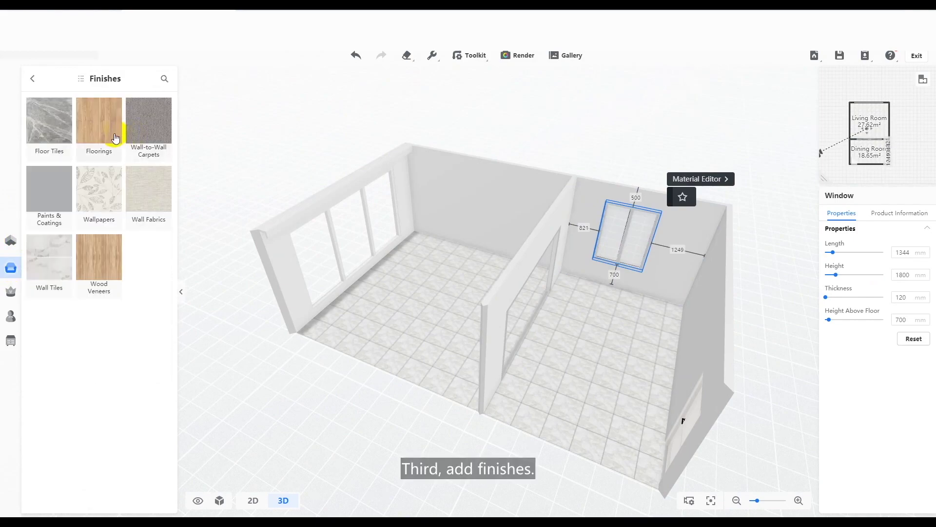
click(115, 138)
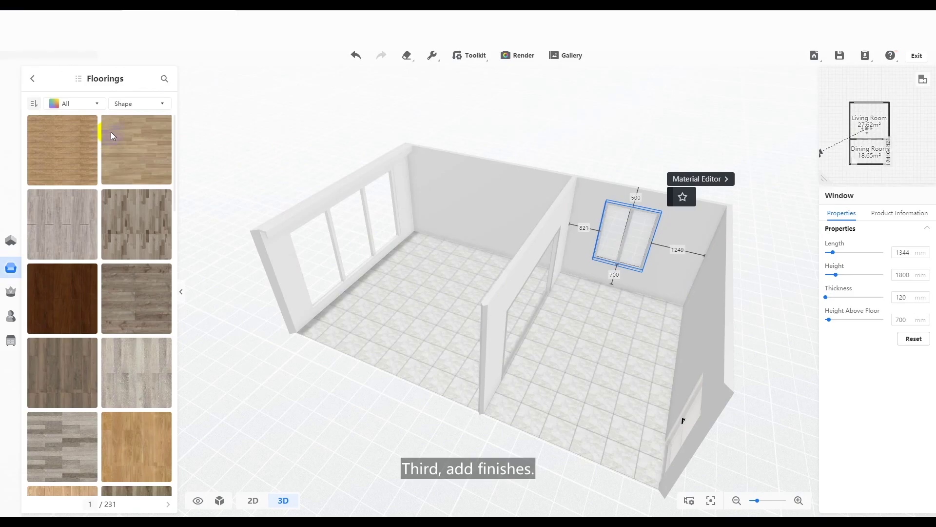
click(97, 103)
click(123, 121)
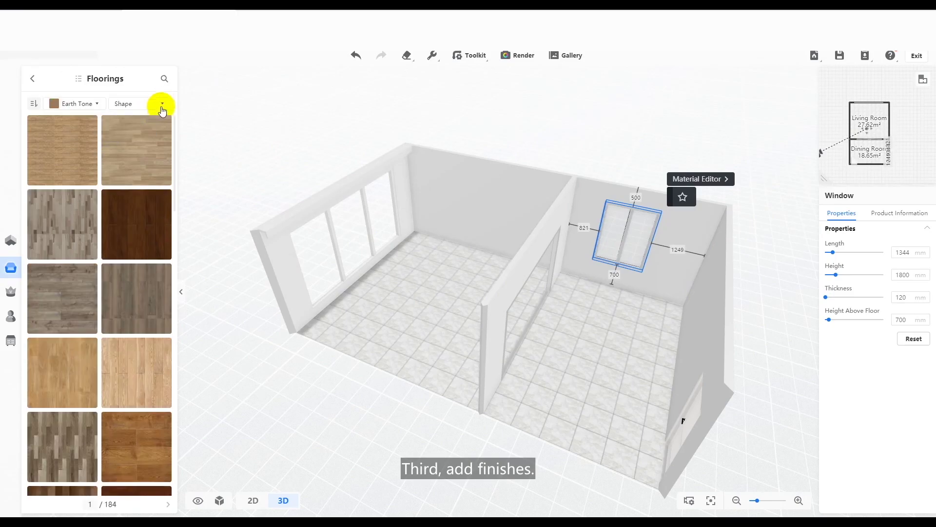
Step: Filter the floorings to the Staggered joint shape and lay dark brown wood flooring in the living and dining rooms
click(161, 104)
click(139, 140)
click(160, 104)
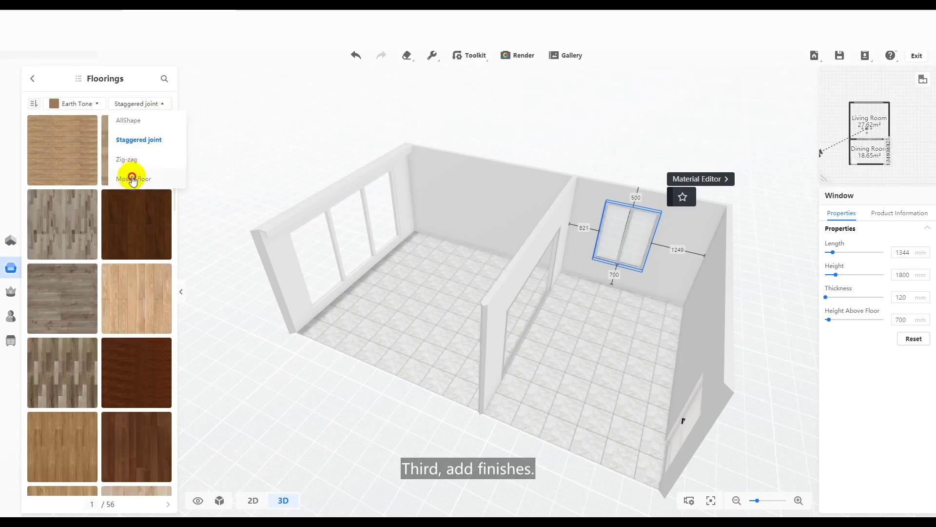
click(132, 178)
click(160, 104)
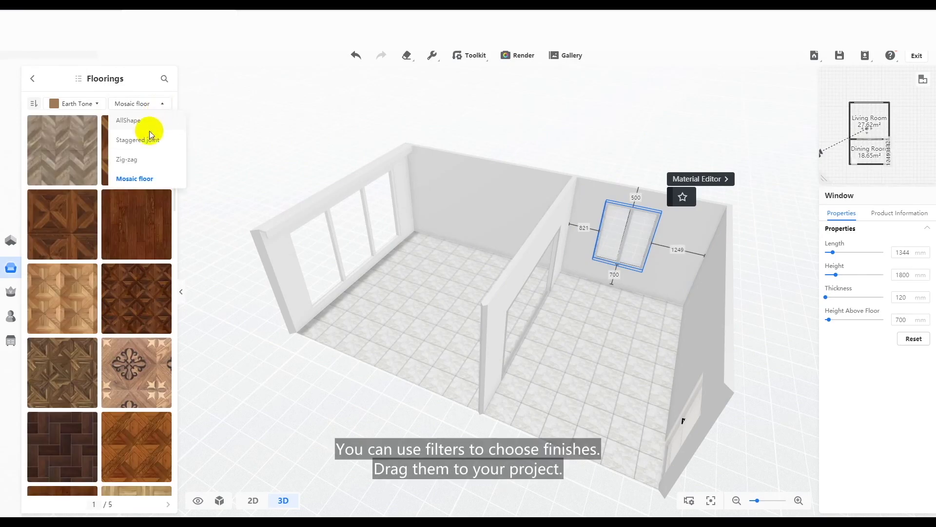
click(150, 136)
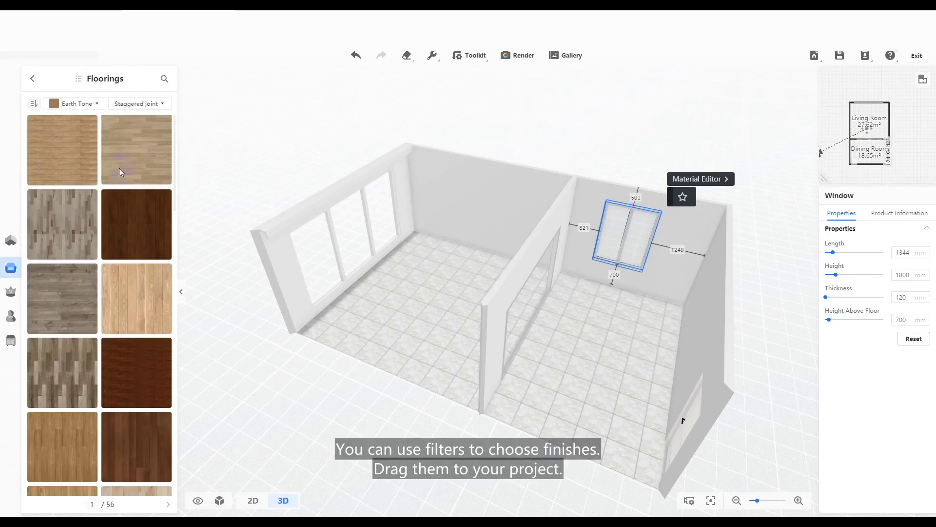
drag(119, 168, 421, 353)
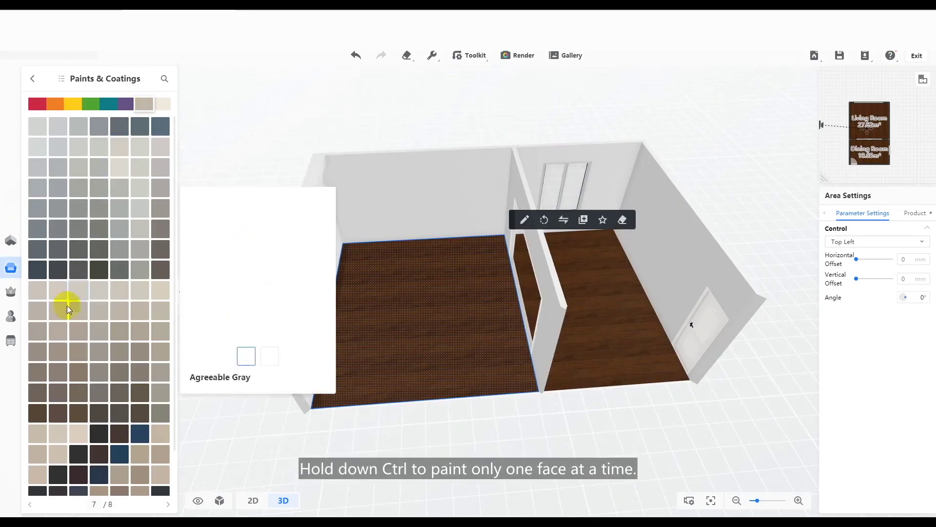
Step: Paint the living room walls with a taupe colour from Paints & Coatings and deselect the floor
mouse_move(38, 333)
mouse_down()
mouse_move(75, 306)
mouse_move(378, 204)
mouse_up()
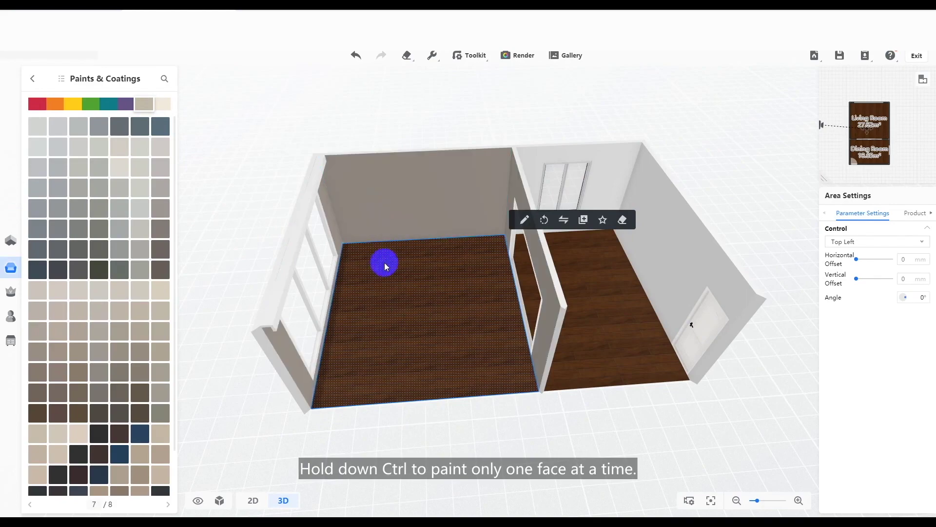
click(426, 439)
scroll(415, 436, up, 3)
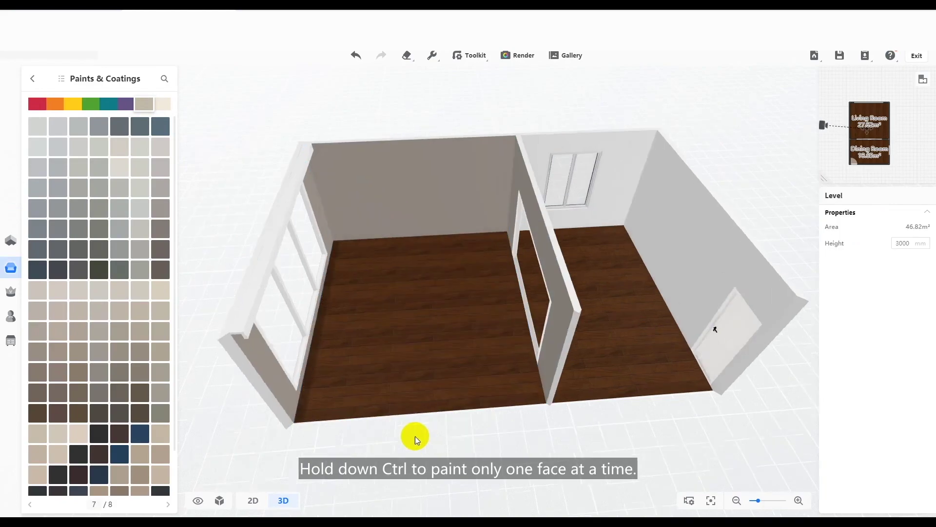
Step: Switch to the 2D floor plan and enlarge the 3D preview beside it
click(259, 500)
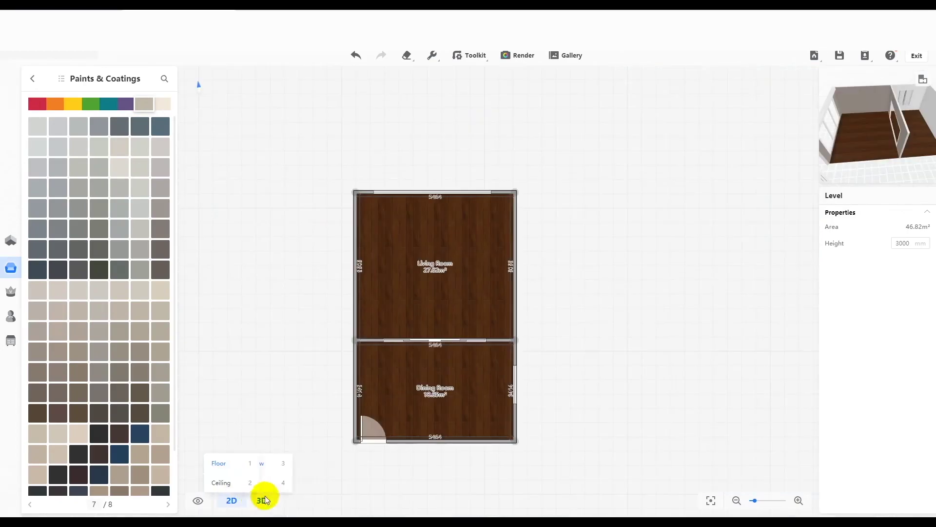
drag(820, 183, 585, 377)
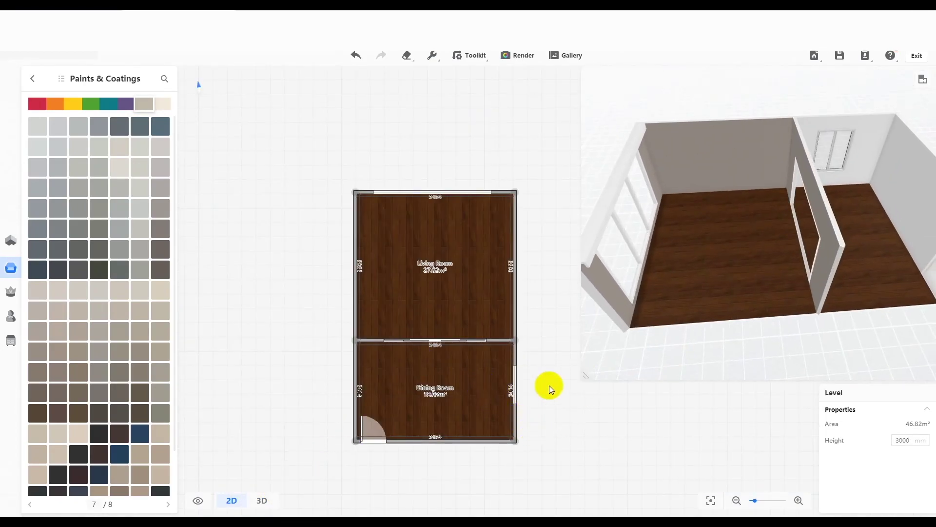
Step: Open the Sofas category under Furniture in the model library and search it for "henganxing"
click(10, 266)
click(11, 267)
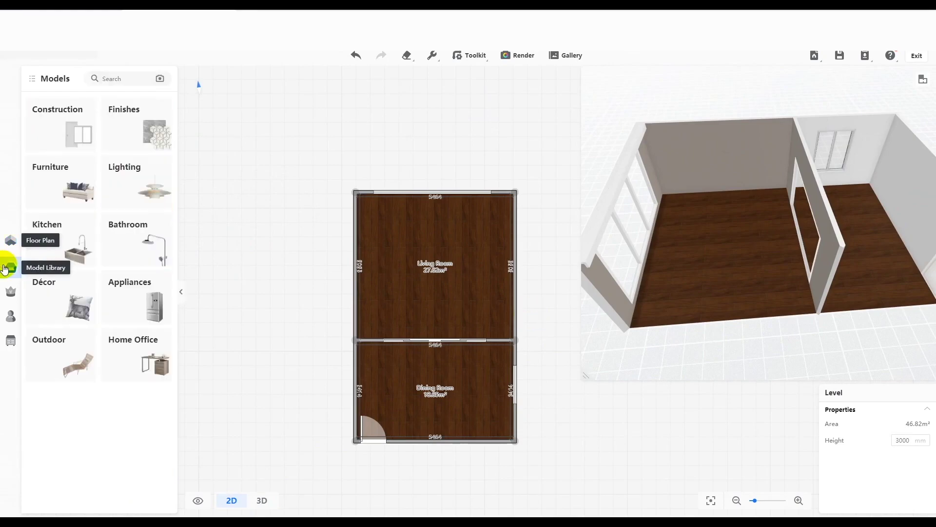
click(55, 193)
click(47, 119)
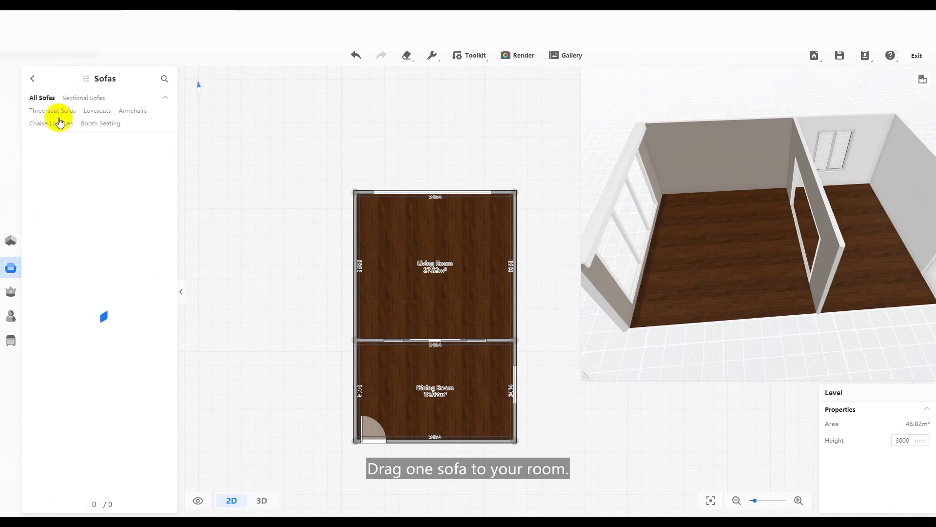
click(164, 78)
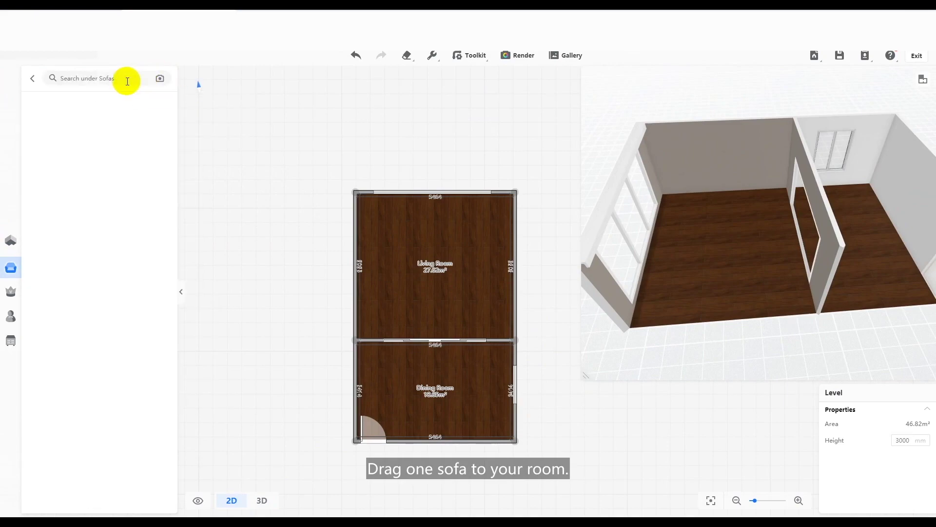
text(henganxing)
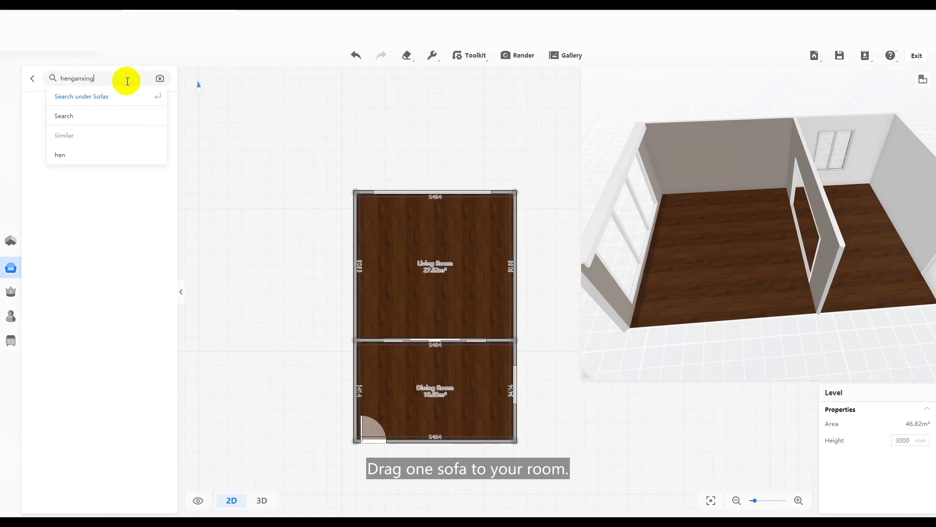
key(Return)
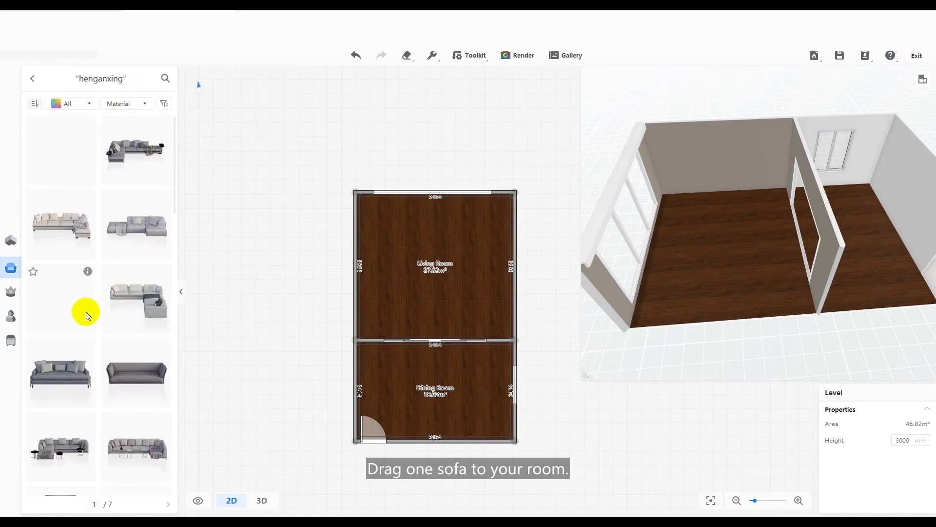
Step: Place the grey L-shaped Henganxing SF98 multiplayer sofa in the living room, add it to Favorites, and deselect it
scroll(86, 312, down, 10)
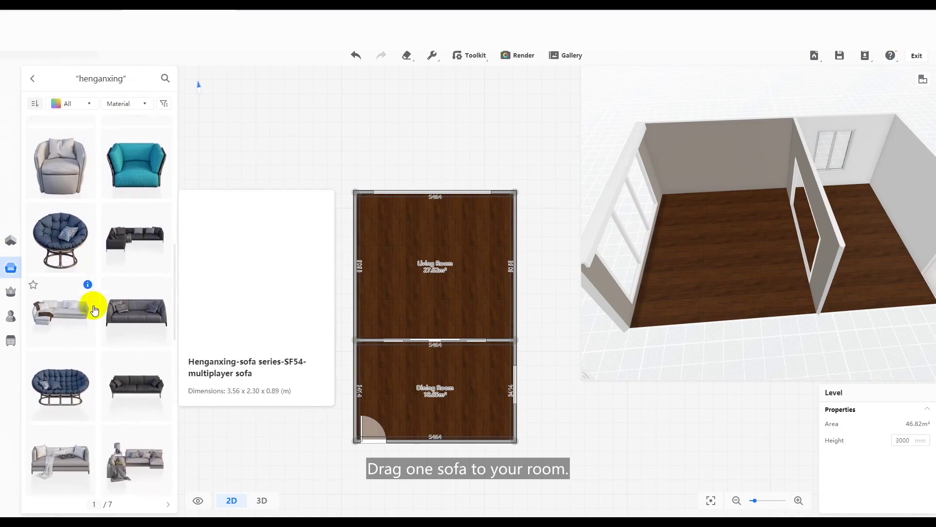
scroll(93, 307, down, 2)
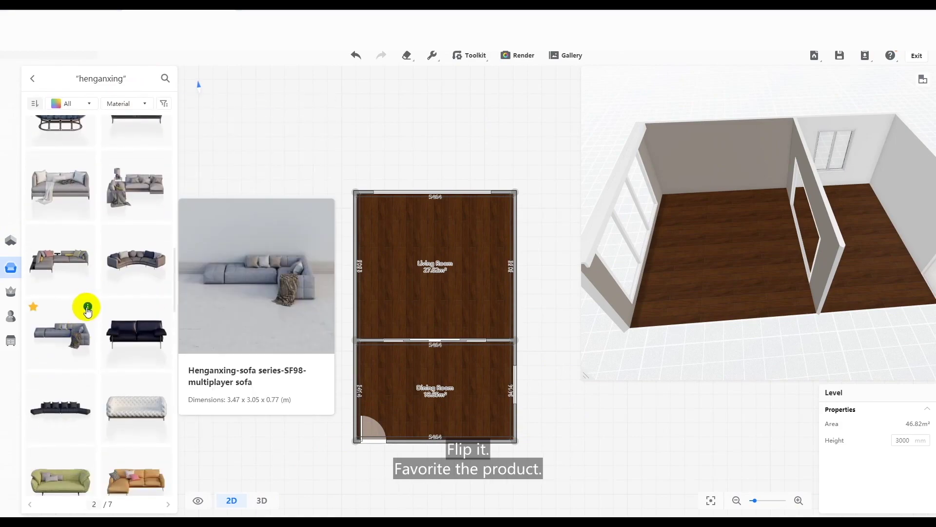
drag(68, 313, 458, 264)
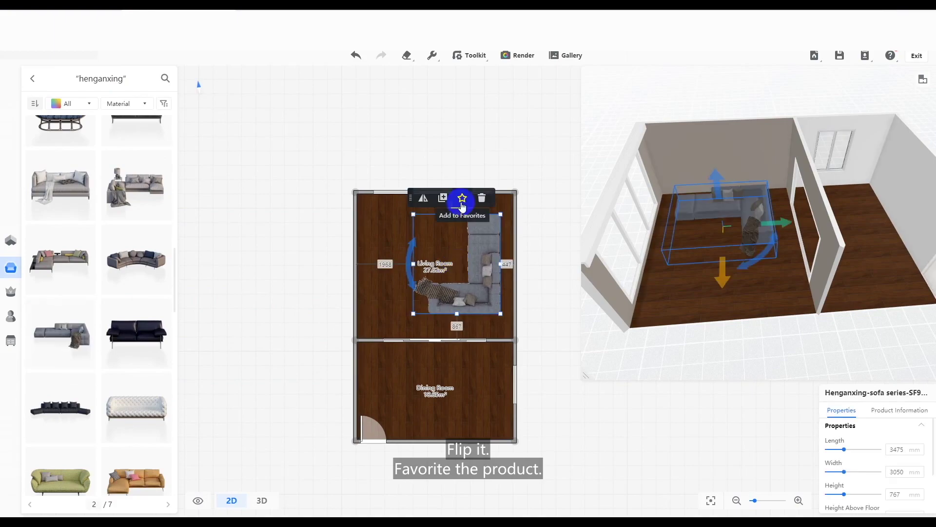
click(462, 200)
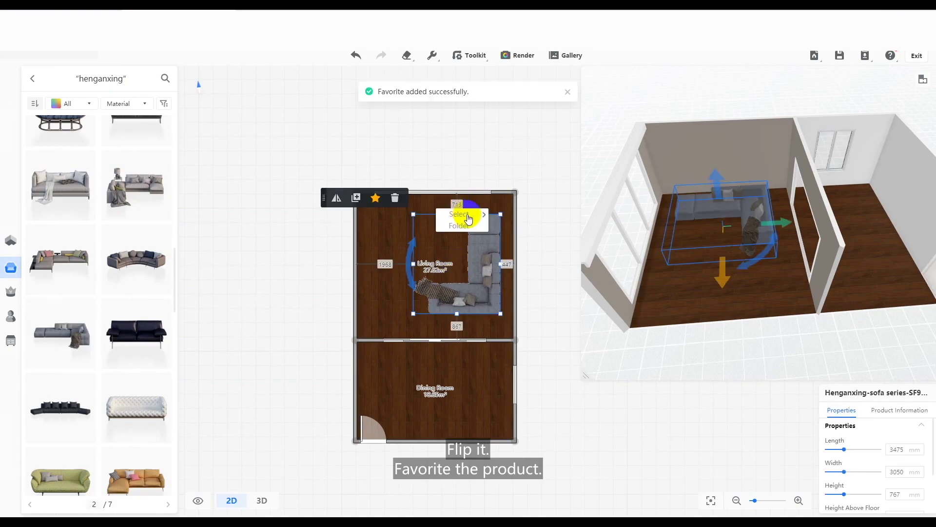
click(467, 218)
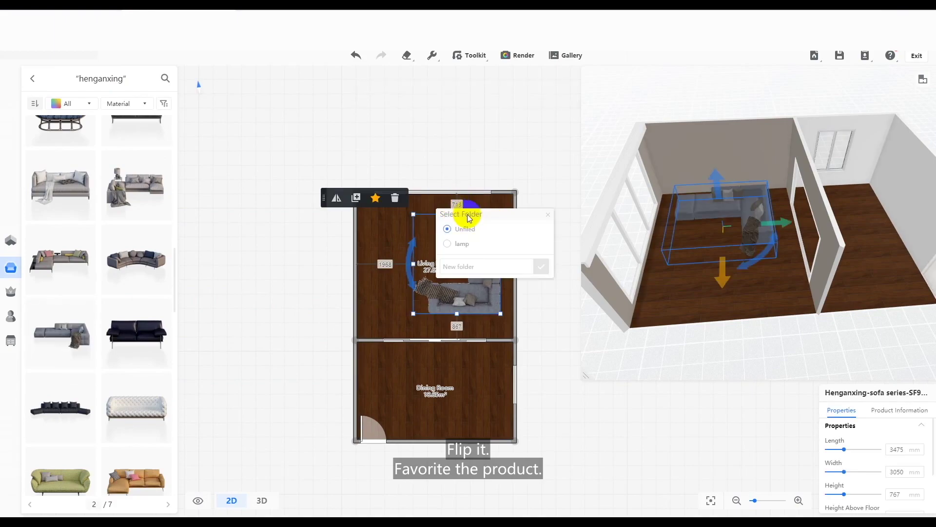
click(546, 216)
click(321, 254)
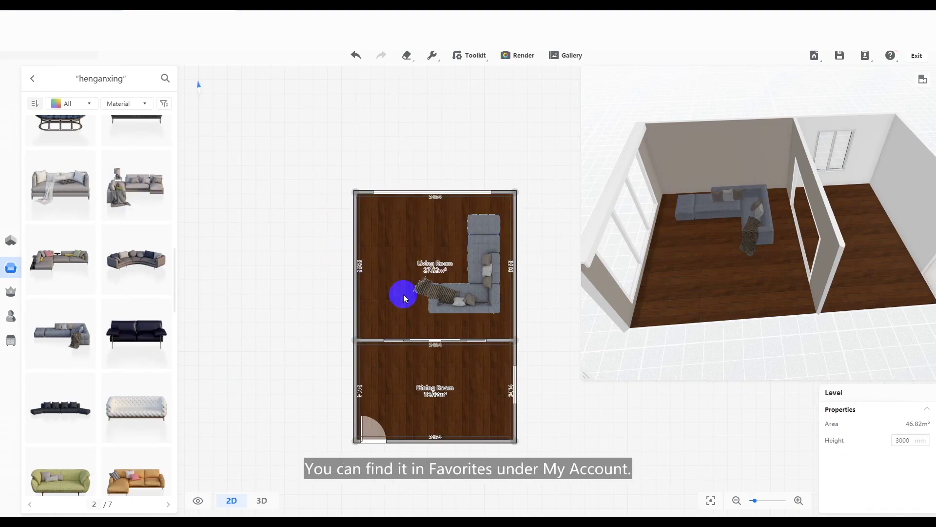
Step: Open the Unfiled folder in Favorites and place the round black coffee table in front of the living room sofa
click(10, 315)
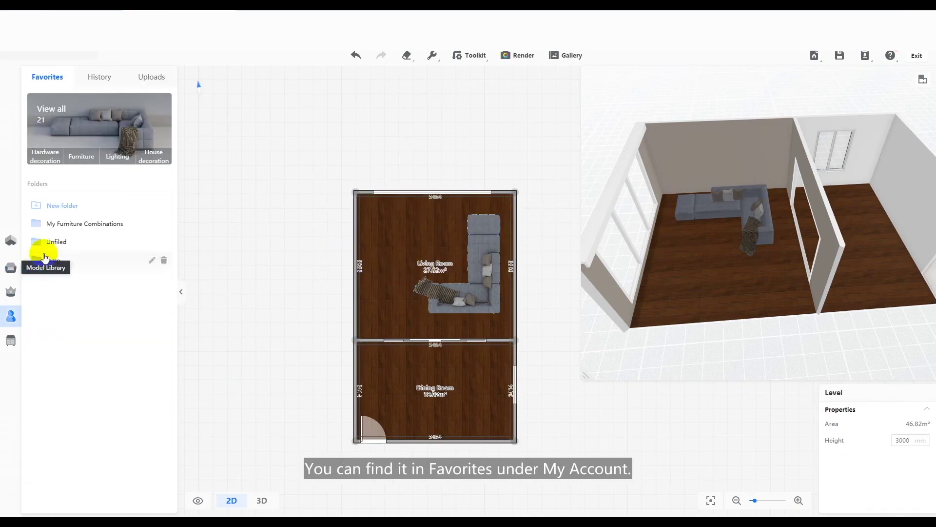
click(58, 246)
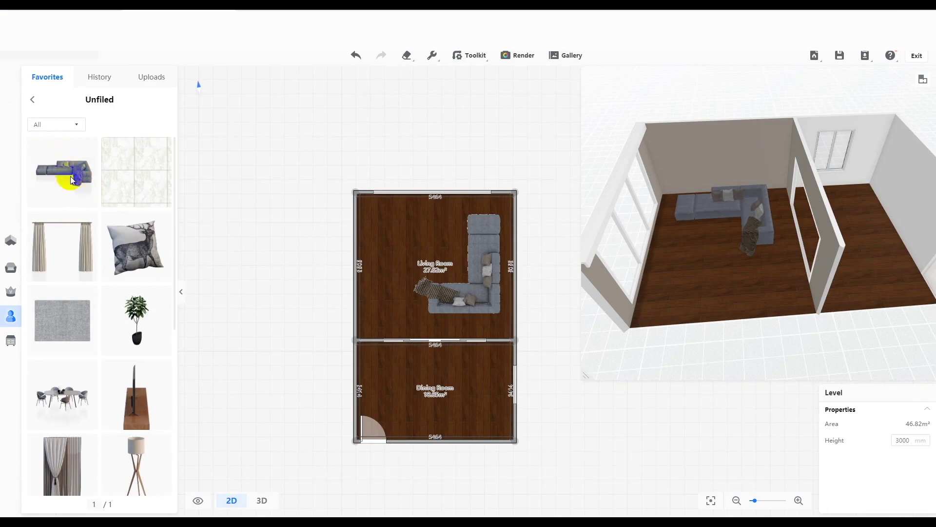
mouse_move(90, 146)
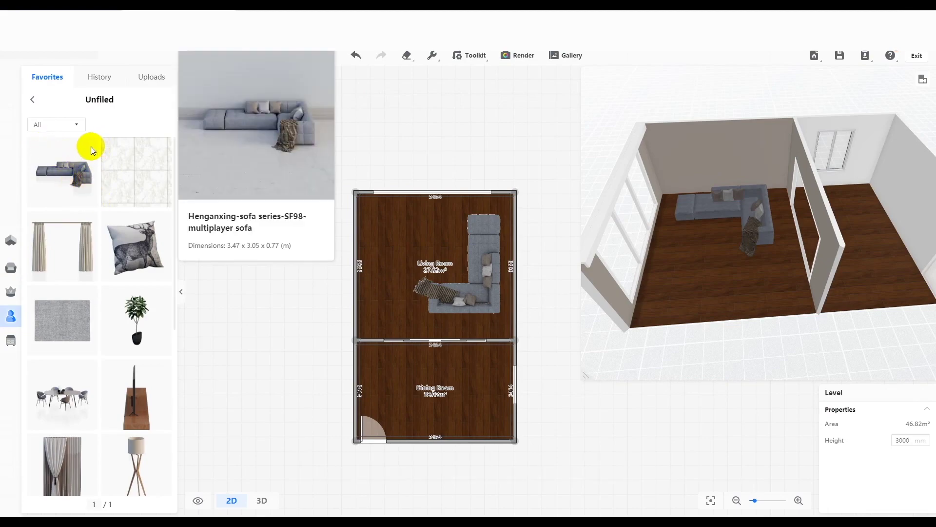
scroll(83, 321, down, 6)
drag(84, 321, 439, 247)
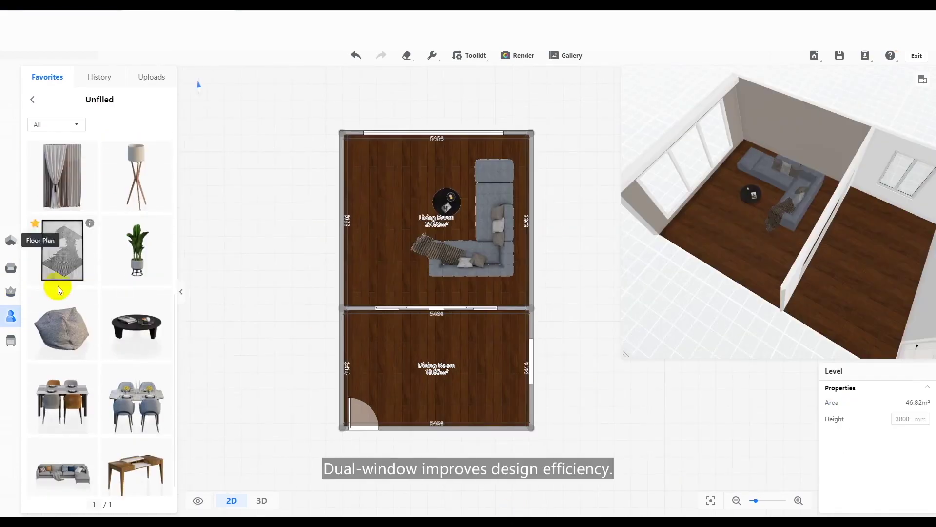
Step: Lay the grey cloth carpet beneath the coffee table and place the TV cabinet against the wall opposite the sofa
scroll(87, 335, up, 5)
drag(64, 257, 440, 219)
scroll(86, 338, down, 5)
scroll(89, 381, up, 1)
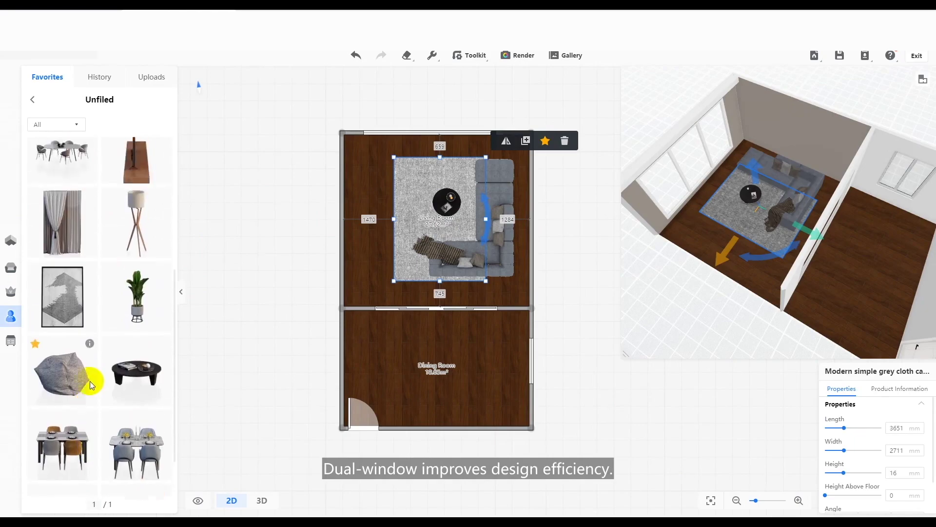
scroll(89, 381, up, 5)
scroll(91, 366, down, 5)
drag(136, 161, 354, 221)
Step: Place the grey beanbag on the carpet and stand the framed wall painting against the wall behind the sofa
drag(63, 374, 442, 167)
mouse_move(62, 298)
mouse_down()
mouse_move(533, 174)
mouse_move(526, 161)
mouse_up()
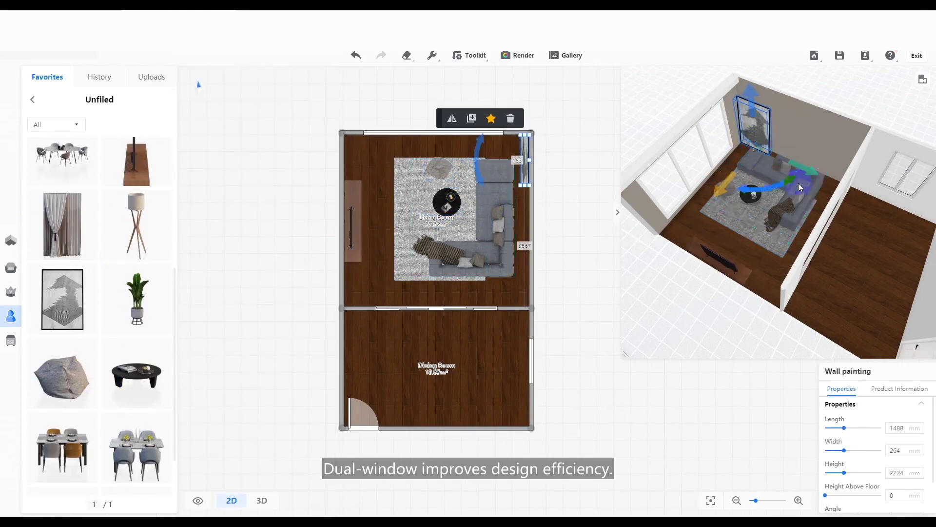
mouse_move(800, 167)
mouse_down()
mouse_move(810, 174)
mouse_move(793, 154)
mouse_up()
drag(716, 185, 714, 183)
Step: Place the Nordic style wood floor lamp near the dividing wall and the potted green plant between the sofa and window
drag(146, 238, 495, 289)
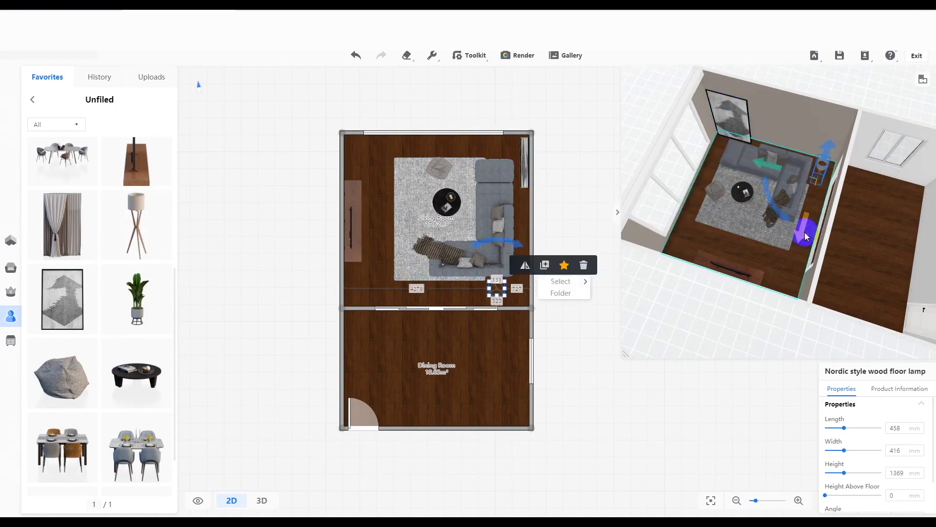
click(708, 264)
drag(137, 298, 499, 149)
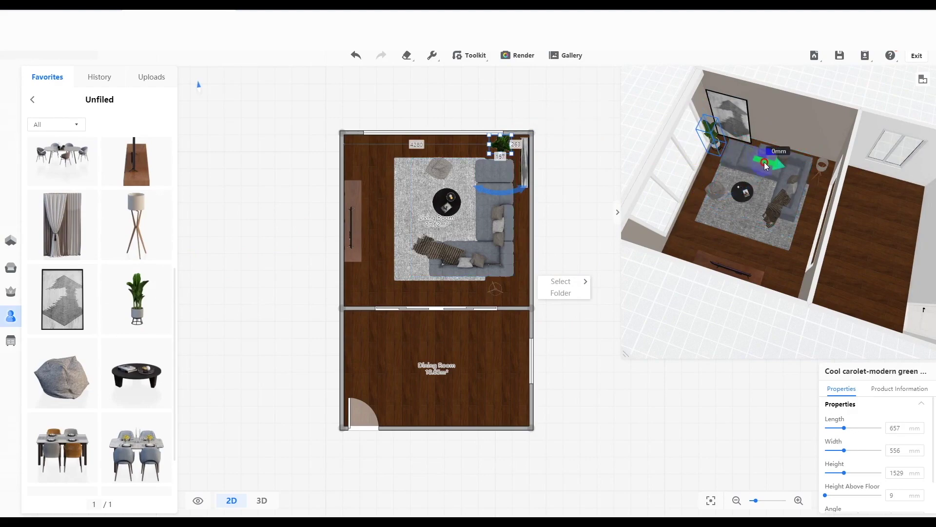
Step: Shift the TV cabinet combination slightly along its wall towards the large window
click(775, 291)
drag(778, 292, 646, 330)
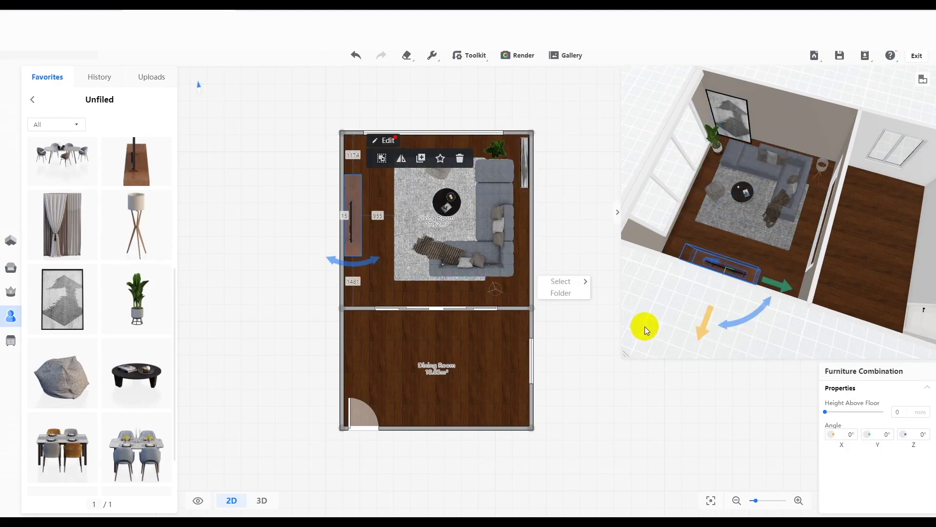
Step: Hang a Modern track curtain at each end of the living room window, flipping the first one
scroll(93, 263, up, 1)
drag(63, 258, 373, 147)
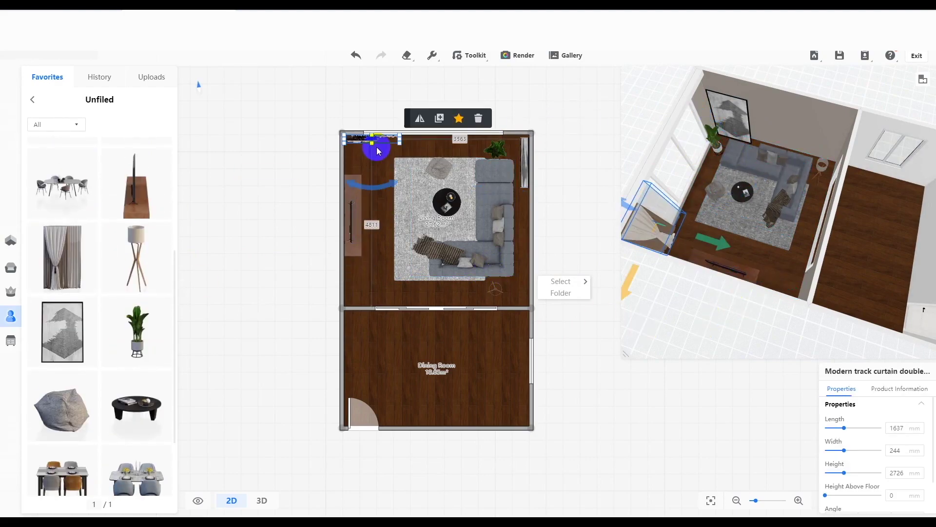
click(420, 119)
click(501, 144)
click(509, 138)
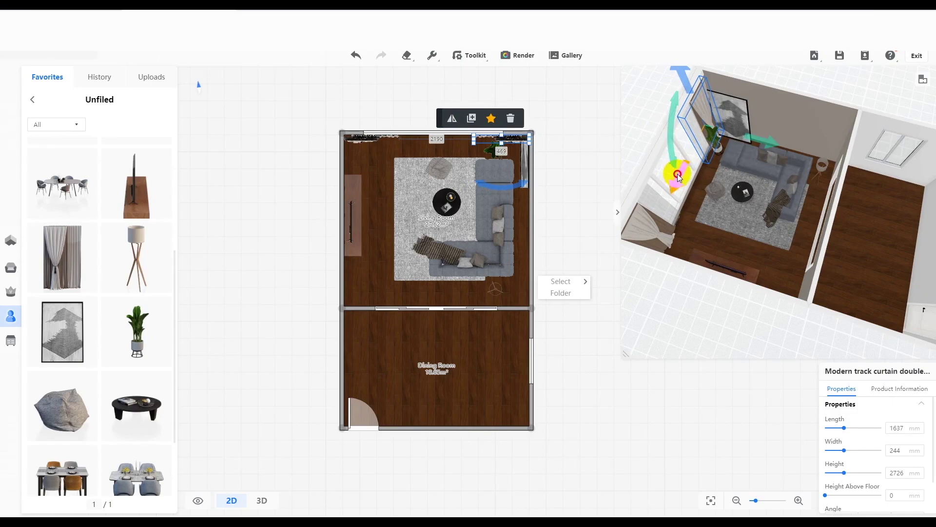
drag(678, 178, 673, 186)
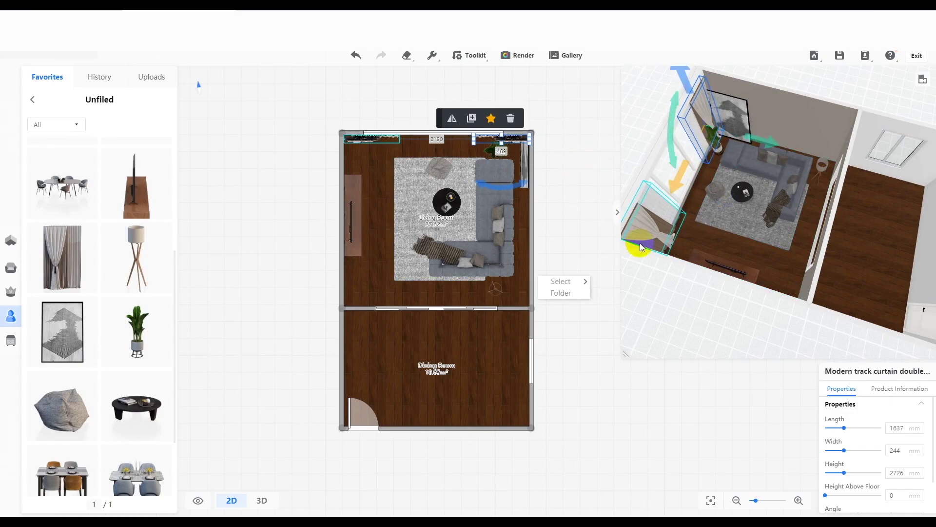
Step: Place the deer-print pillow on the sofa about 514 mm above the floor and rotate it to face the TV cabinet
scroll(80, 298, down, 2)
scroll(80, 298, up, 5)
click(476, 235)
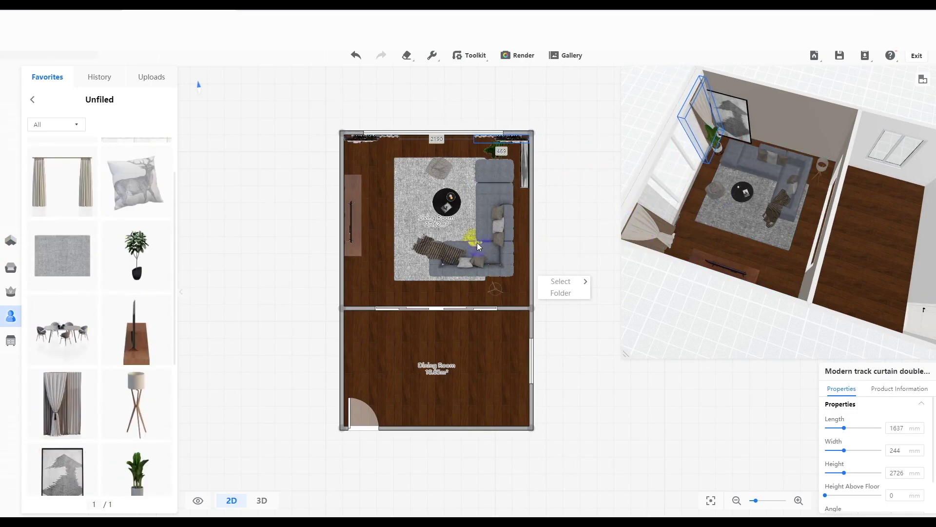
drag(775, 147, 774, 136)
drag(828, 187, 819, 184)
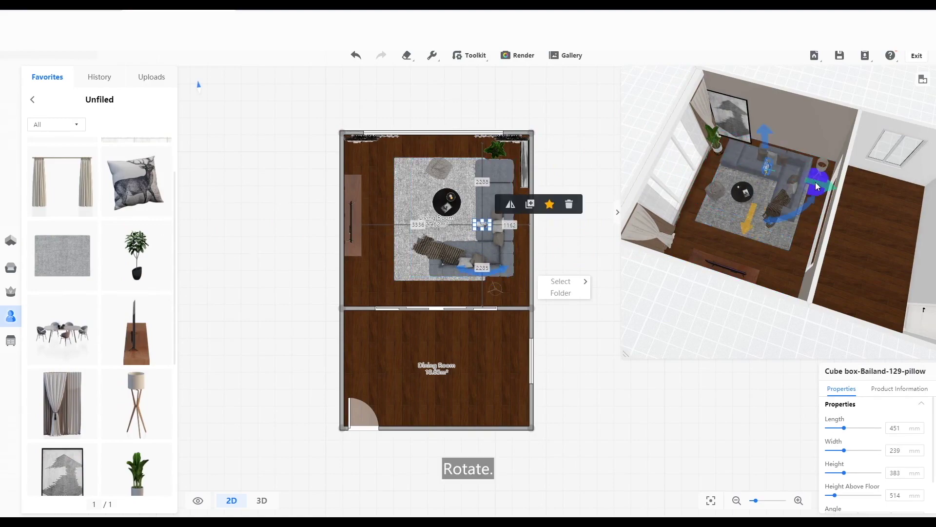
scroll(486, 228, up, 5)
drag(465, 274, 434, 222)
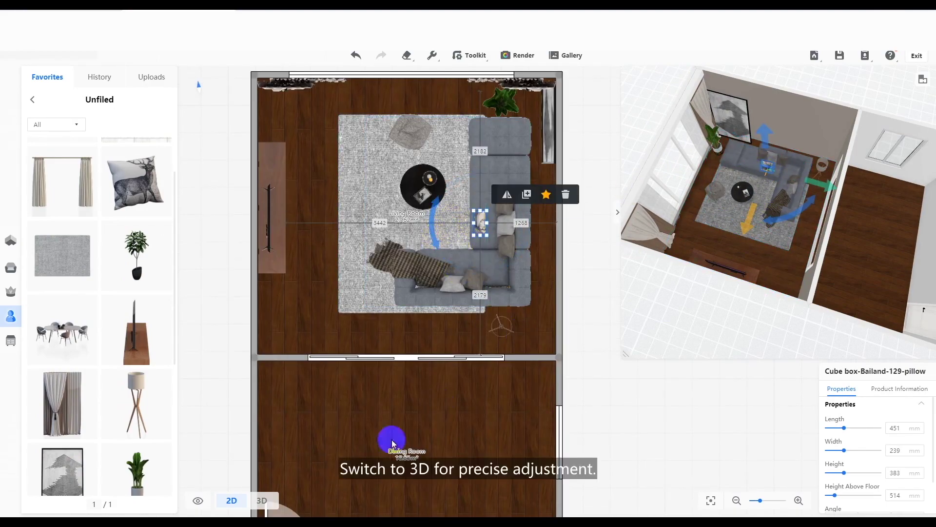
Step: Switch to the 3D view, lower the deer-print pillow to about 354 mm above the floor and move it towards the sofa back
click(263, 500)
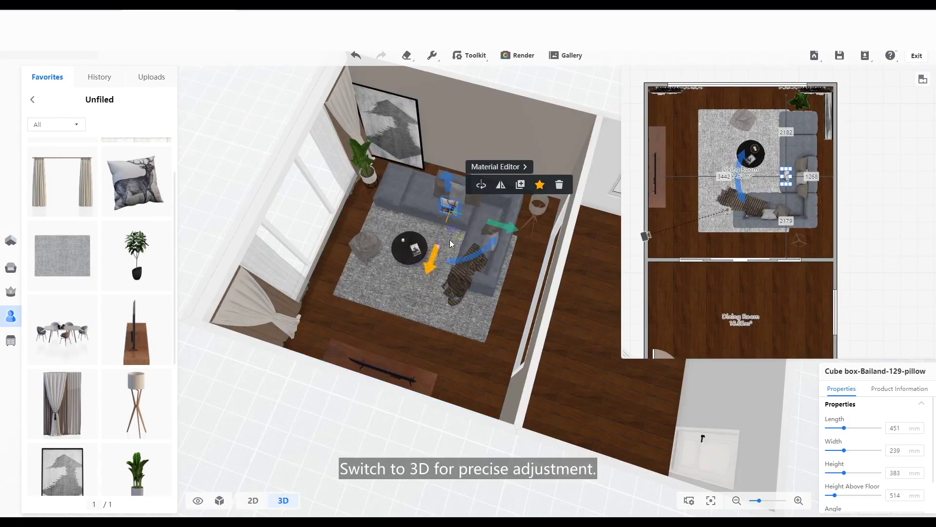
scroll(435, 272, up, 2)
right_drag(436, 276, 418, 335)
scroll(423, 320, up, 3)
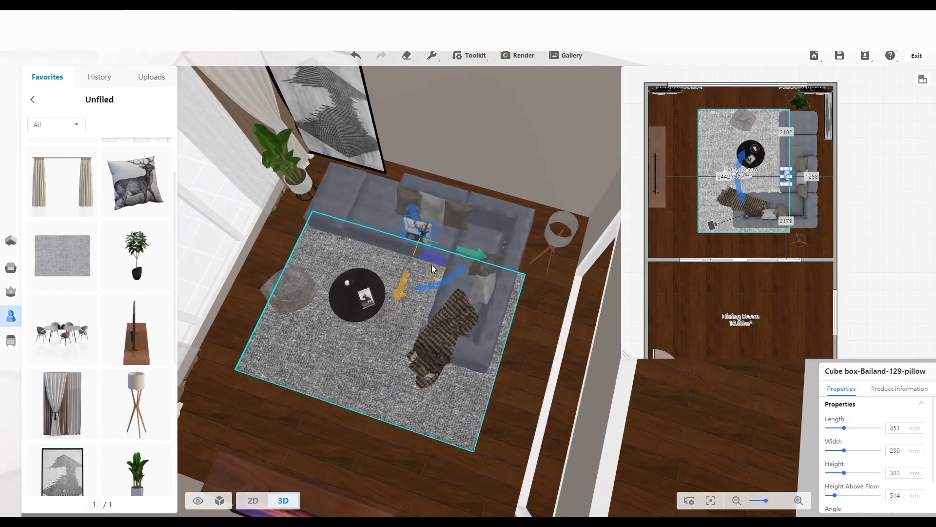
drag(413, 215, 415, 221)
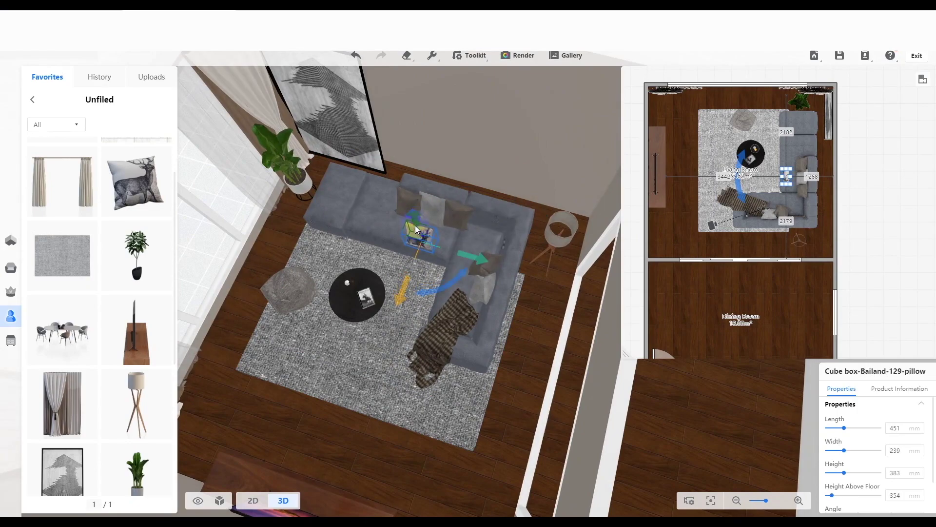
drag(406, 277, 410, 264)
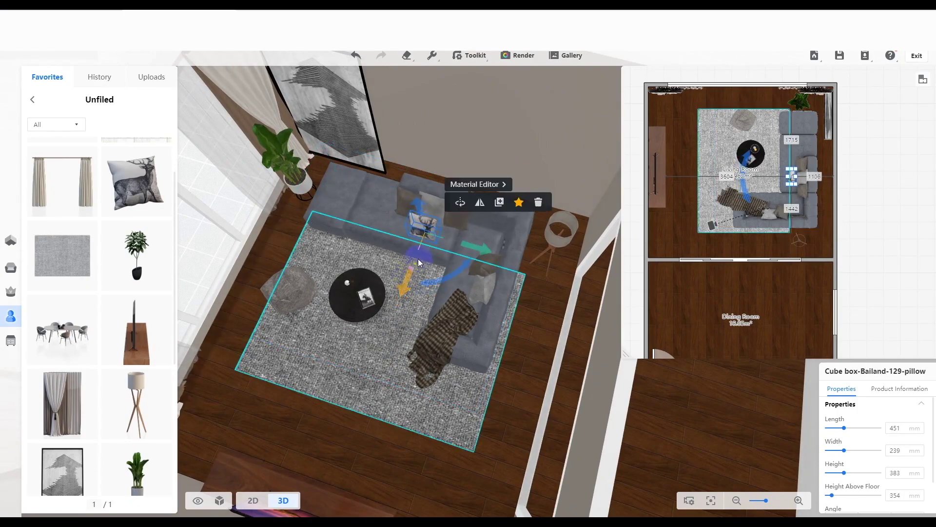
Step: Tilt the deer-print pillow backwards to lean on the sofa using free rotation, and deselect it
click(462, 204)
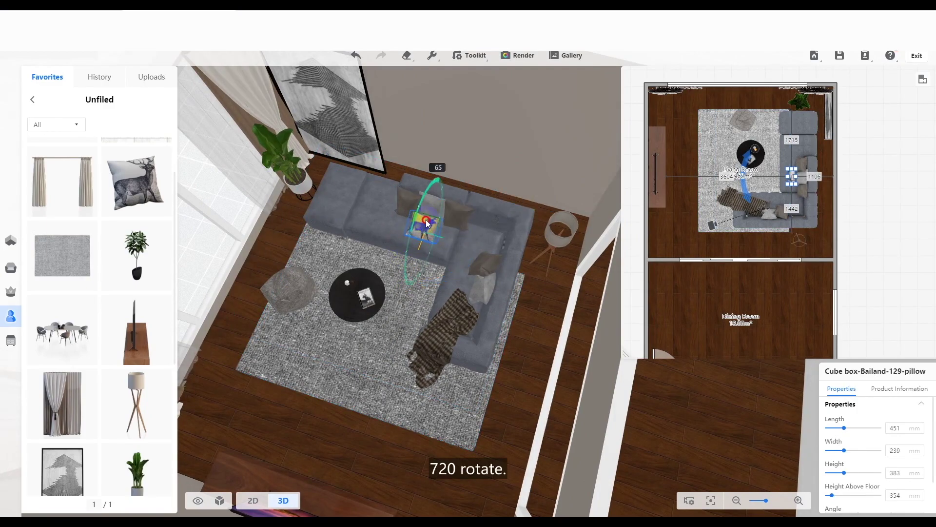
drag(426, 220, 426, 221)
scroll(425, 226, down, 5)
click(353, 421)
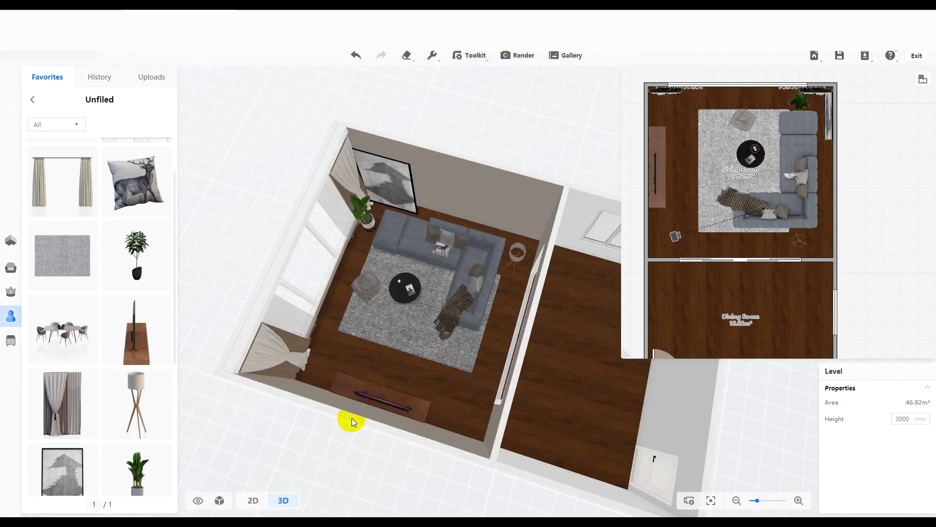
Step: Open the deer-print pillow on the sofa in the Material Editor and browse the cloth textures in the public library
click(451, 245)
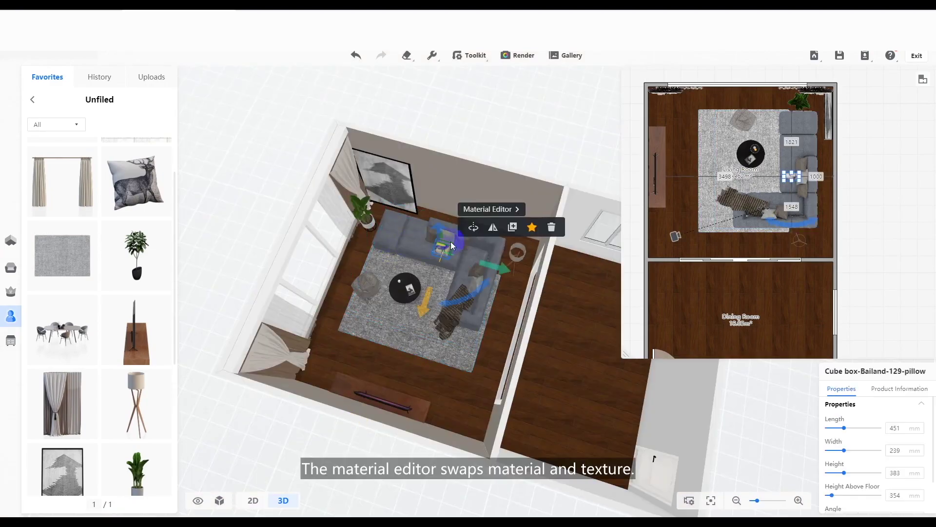
click(484, 209)
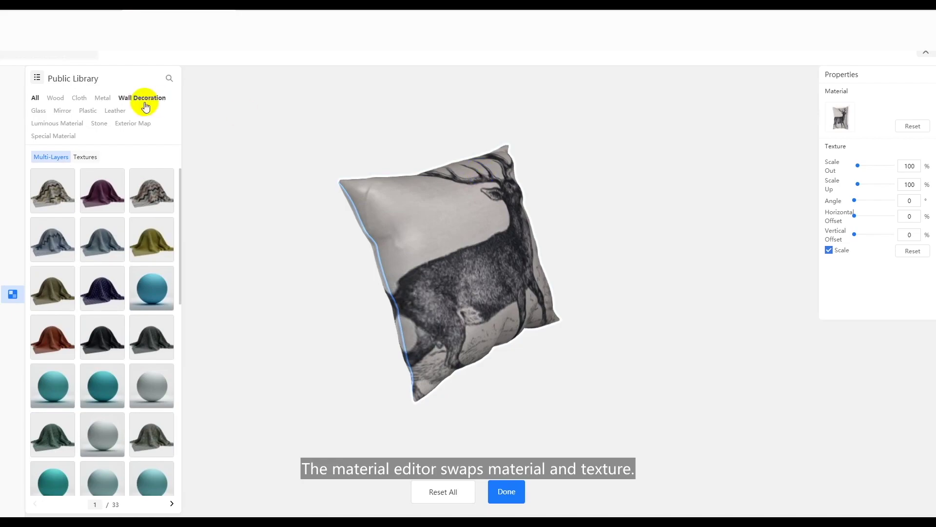
click(79, 97)
click(86, 144)
scroll(151, 304, down, 5)
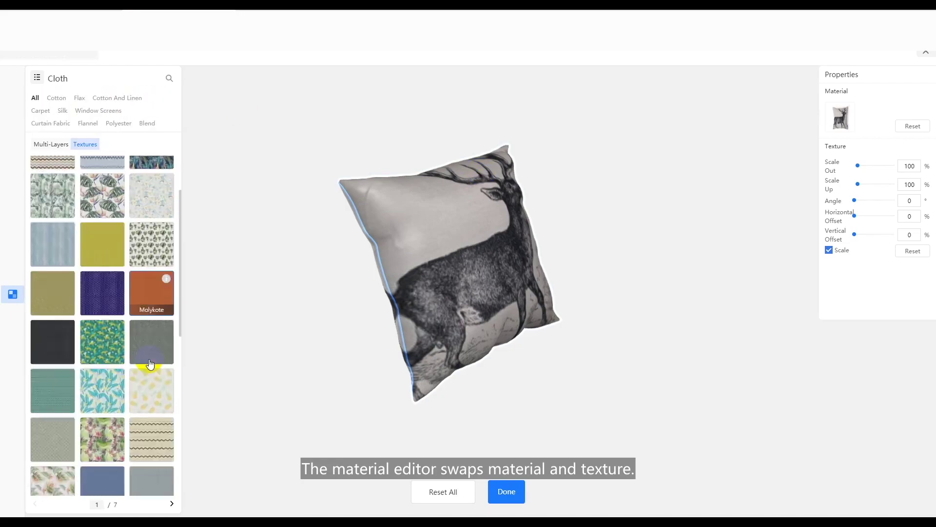
Step: Apply the yellow fabric texture with the orange pattern from page 3 to the pillow and finish the material edit
click(172, 505)
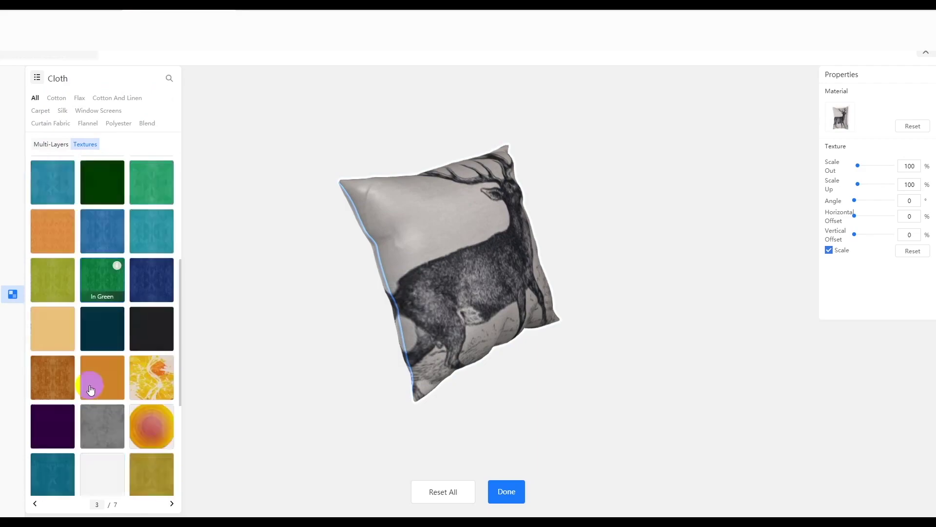
scroll(91, 382, down, 2)
scroll(90, 388, down, 2)
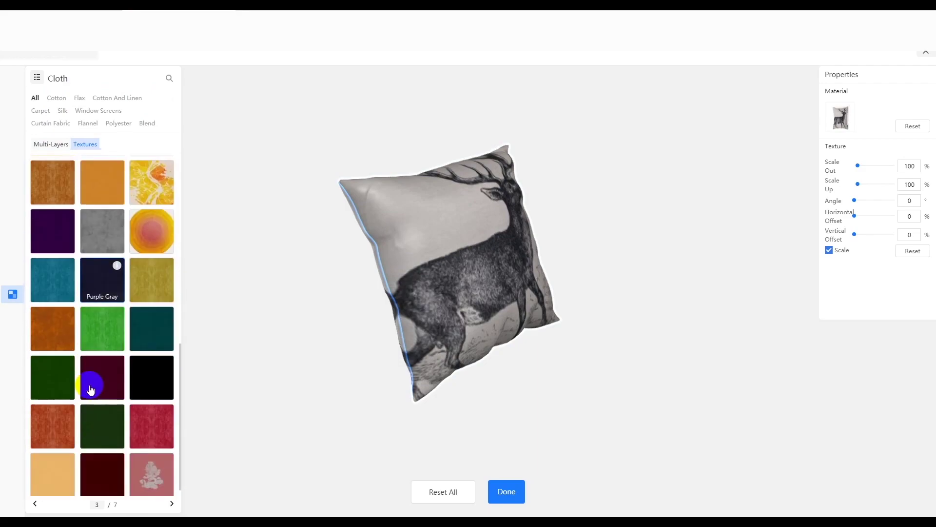
scroll(90, 389, up, 2)
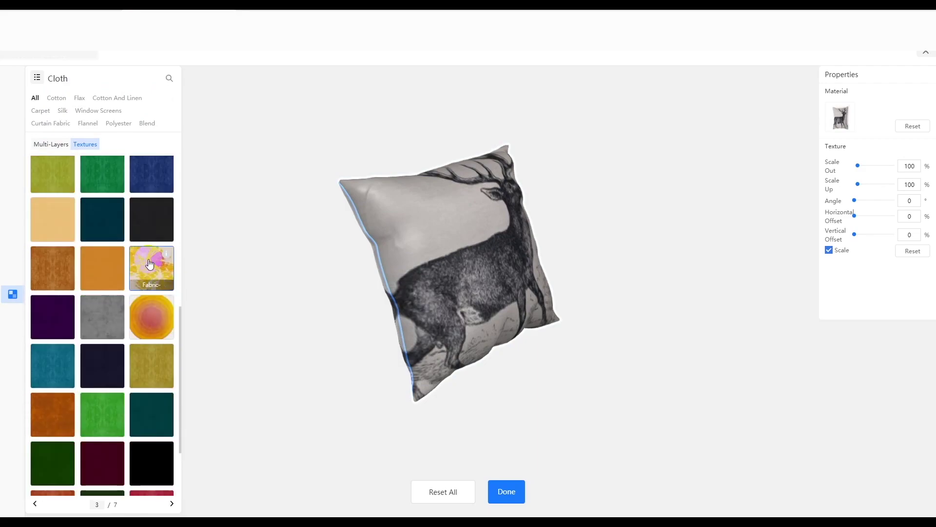
click(149, 264)
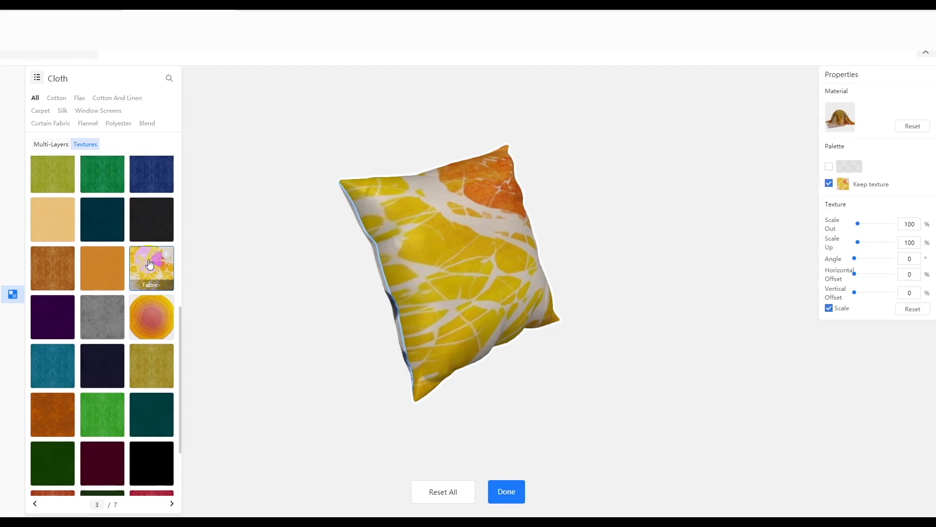
click(506, 491)
Step: Review the furnished rooms in the 2D floor plan and from lower angles in 3D, and switch to the Walk view
scroll(423, 227, up, 5)
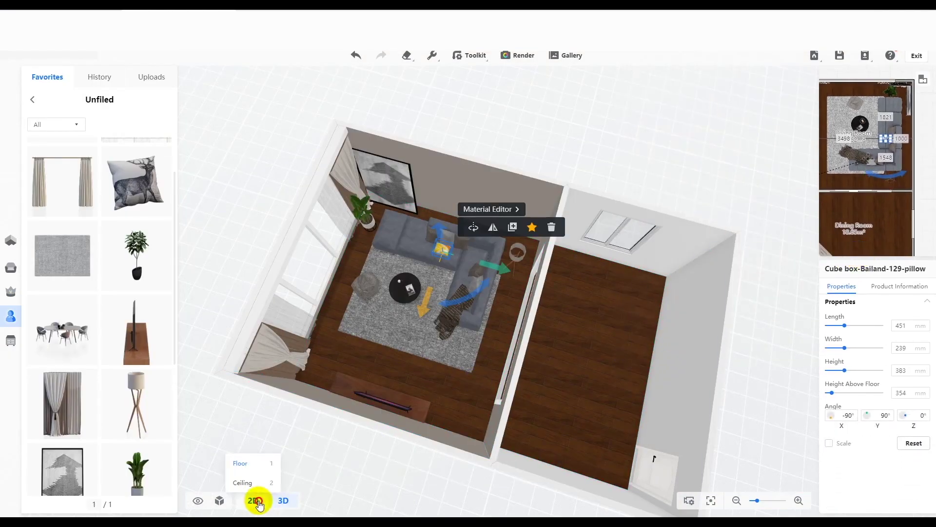
click(253, 498)
scroll(600, 261, down, 3)
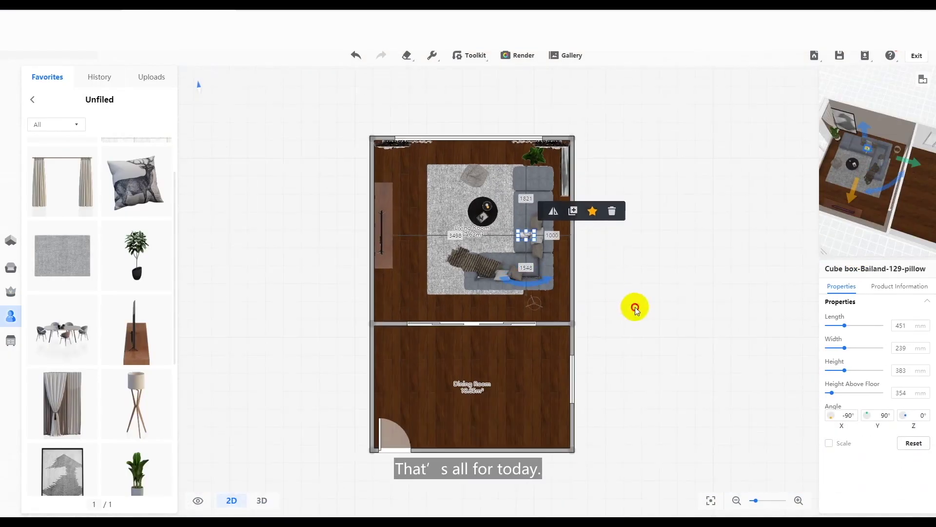
click(263, 498)
drag(308, 436, 311, 401)
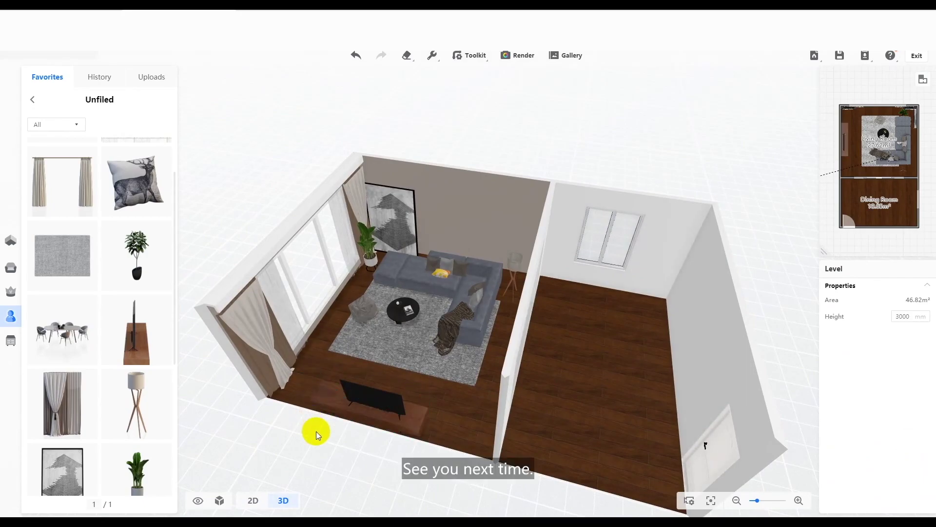
drag(317, 433, 388, 442)
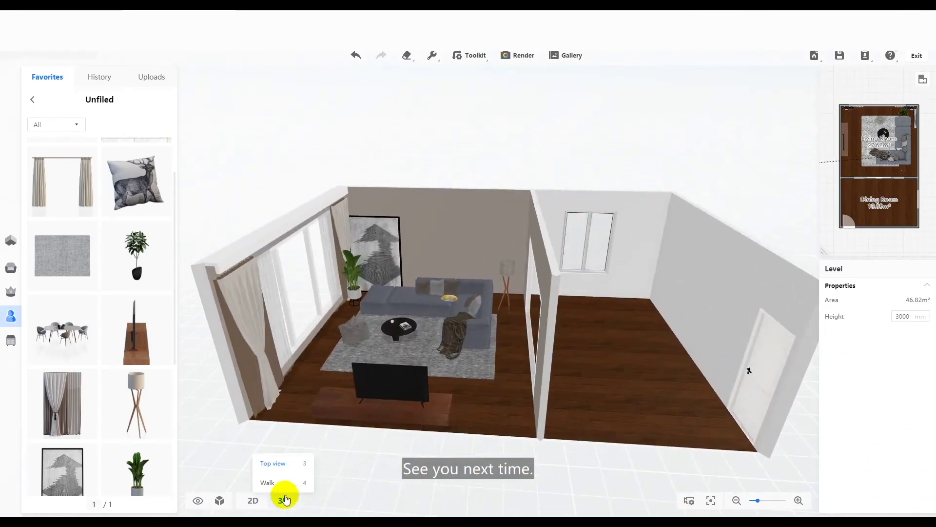
click(282, 482)
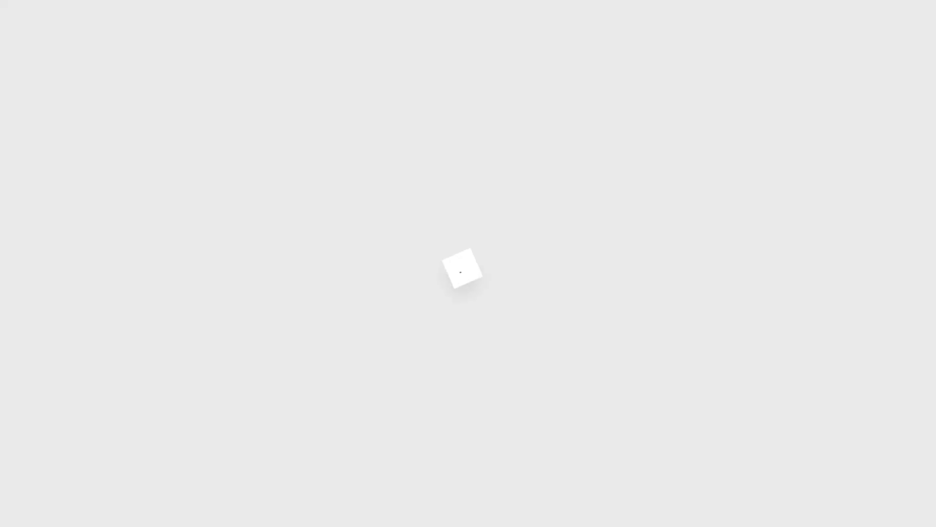